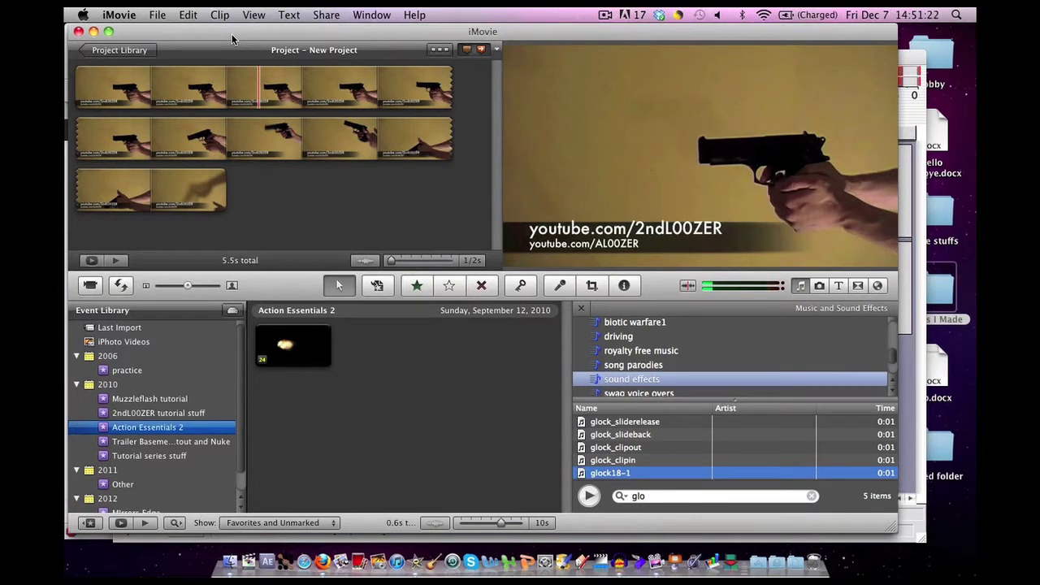
# Show all open windows side by side with Exposé.
pyautogui.press('F3')
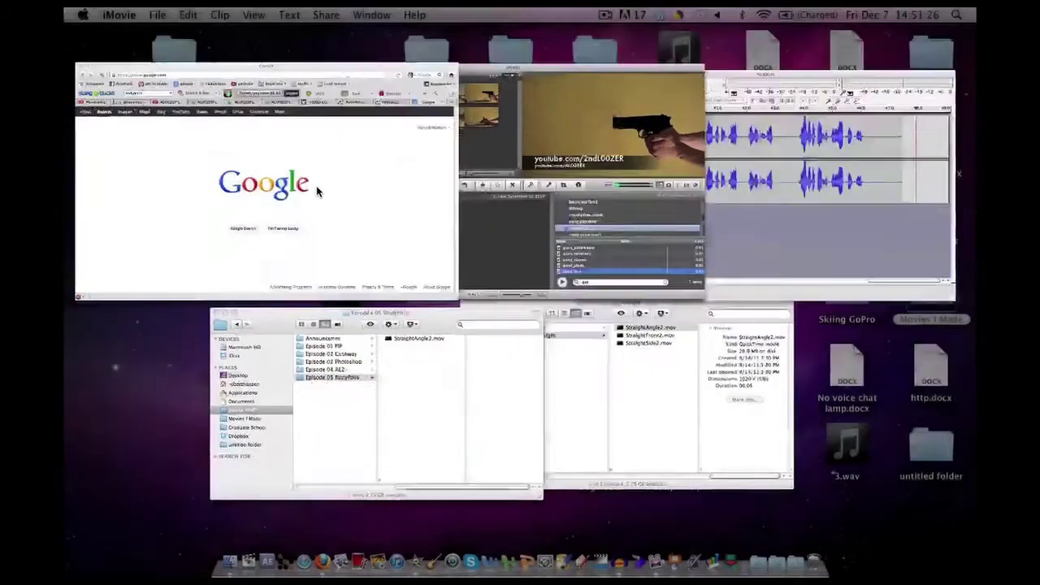
# In Firefox, search Google for 'Rodypolis' and open the RodyPolis.com homepage.
pyautogui.click(316, 186)
pyautogui.write('Rod')
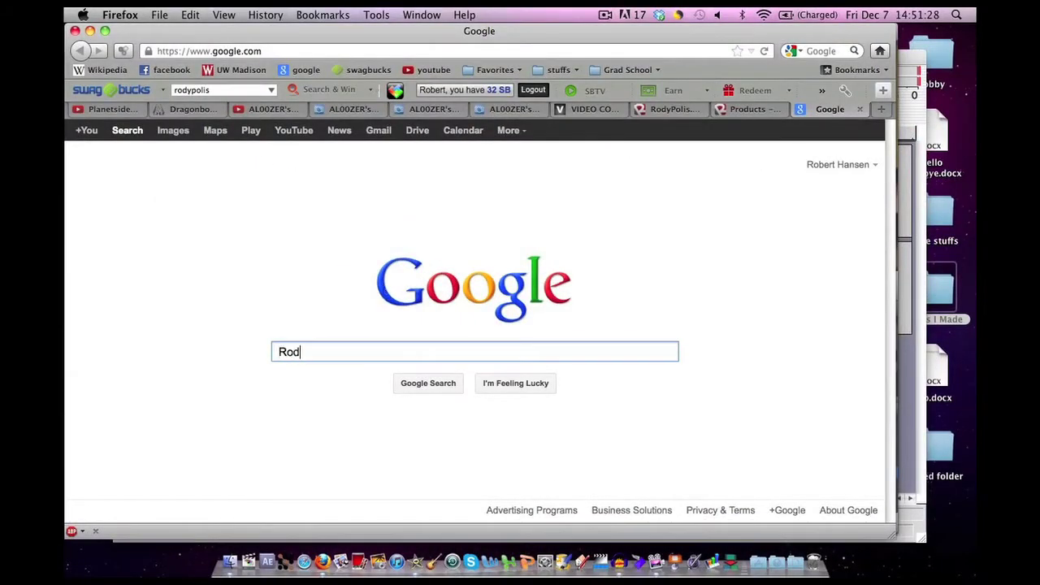
pyautogui.write('y')
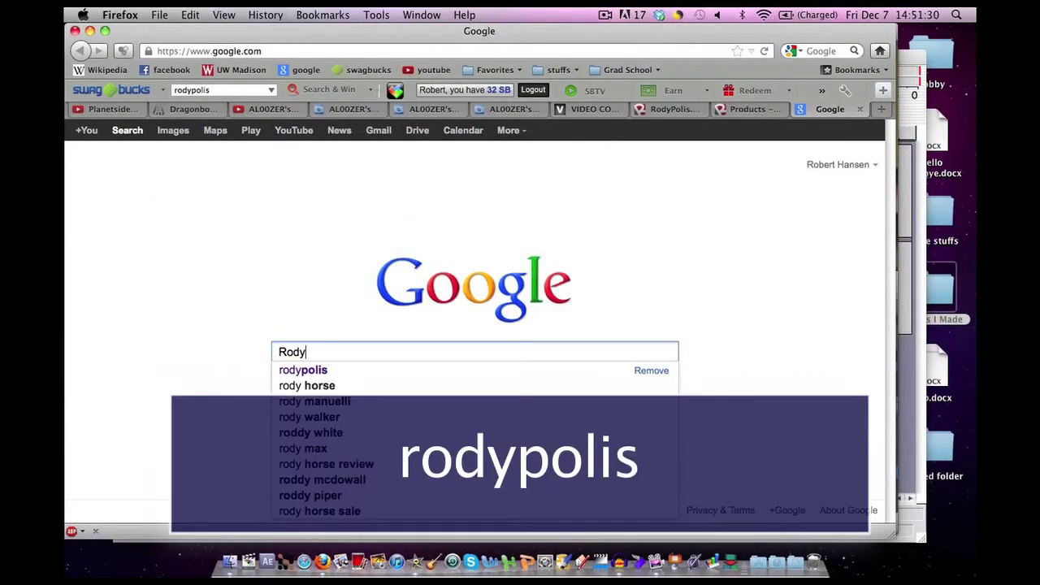
pyautogui.write('polis')
pyautogui.press('Down')
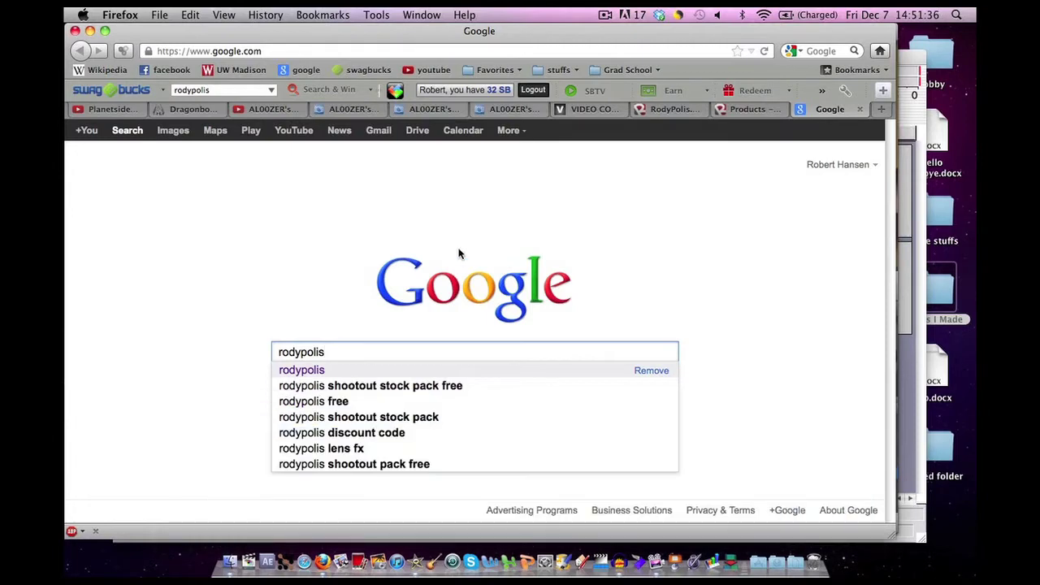
pyautogui.press('Return')
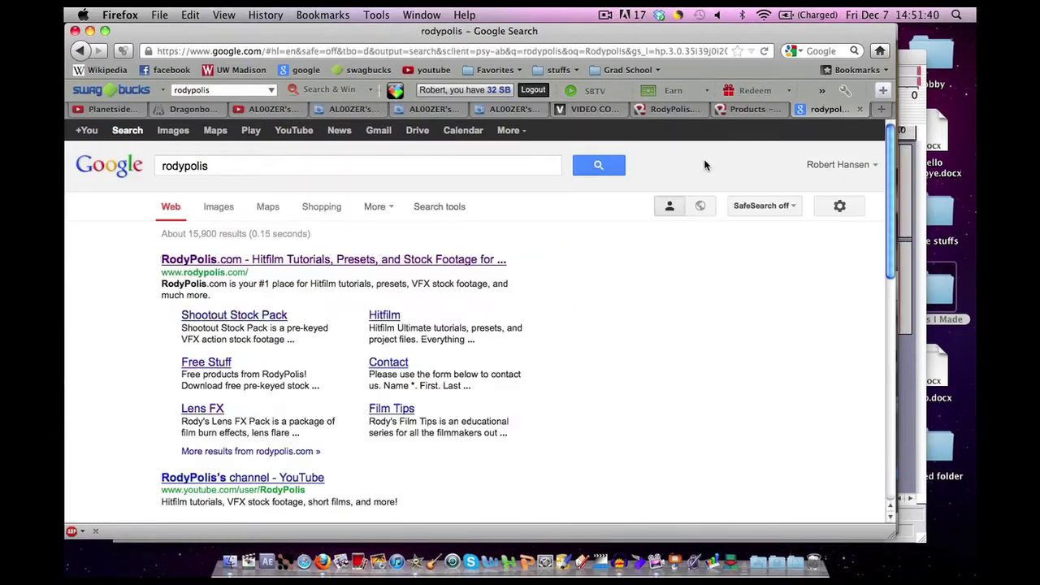
pyautogui.click(447, 259)
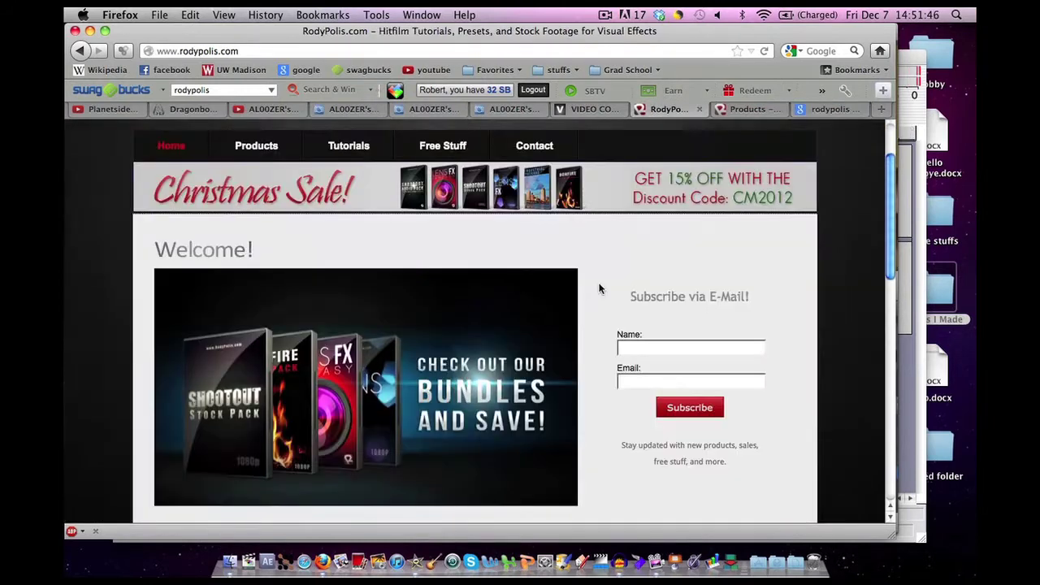
pyautogui.scroll(-2, 599, 288)
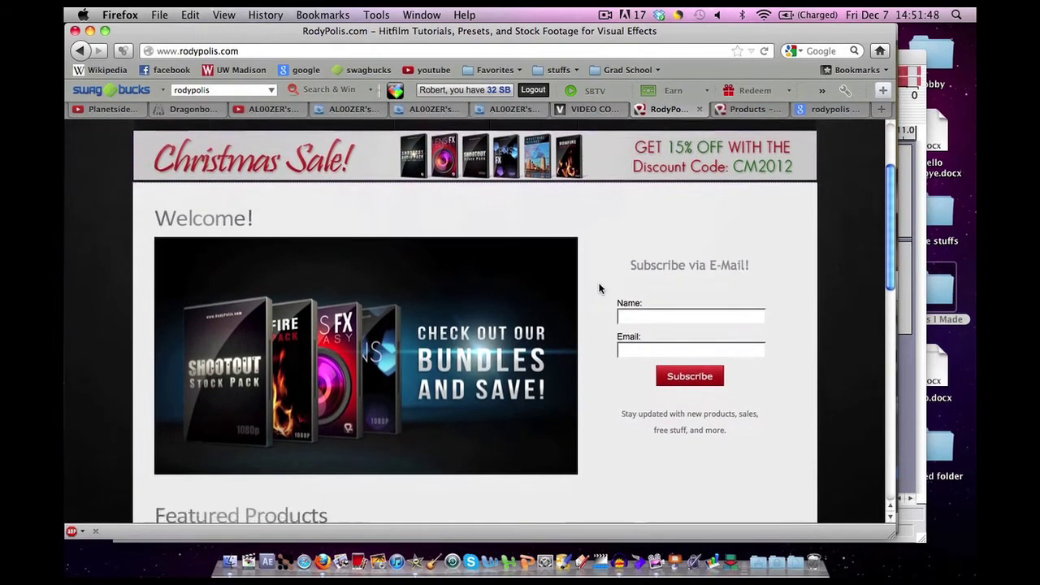
pyautogui.scroll(1, 600, 288)
pyautogui.scroll(1, 599, 288)
pyautogui.scroll(-2, 600, 288)
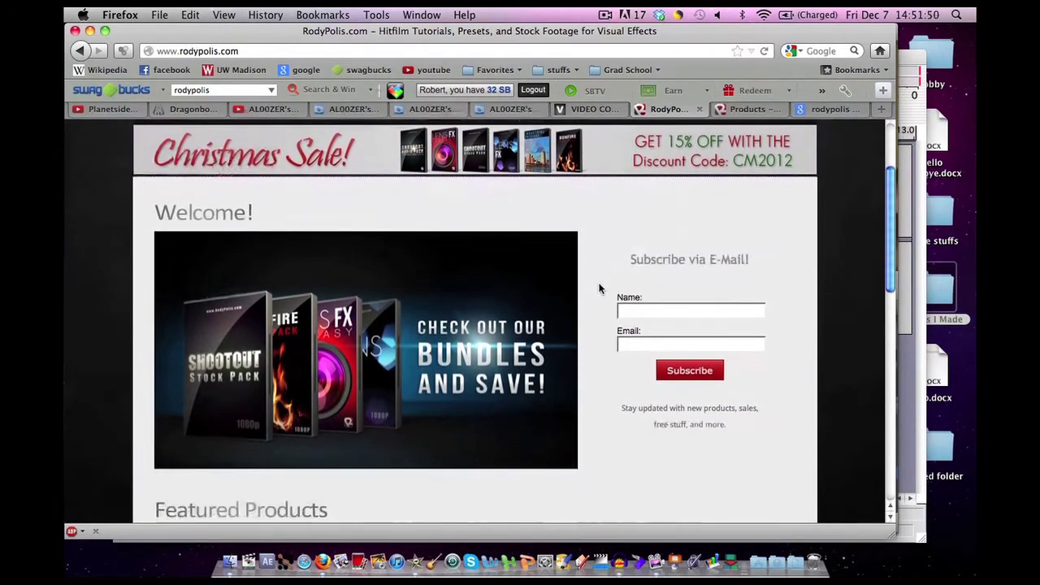
pyautogui.scroll(-5, 599, 288)
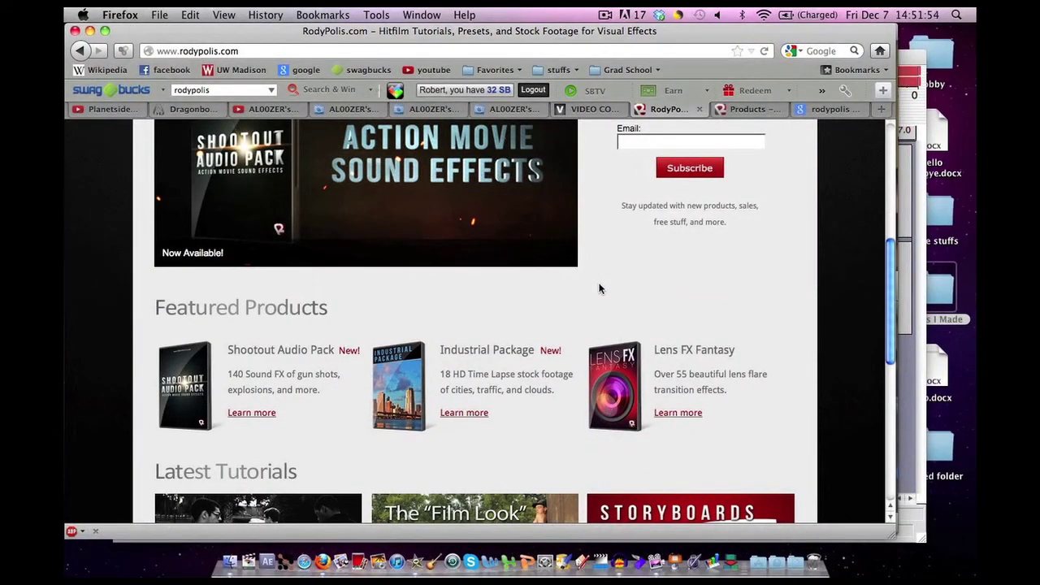
pyautogui.scroll(3, 599, 289)
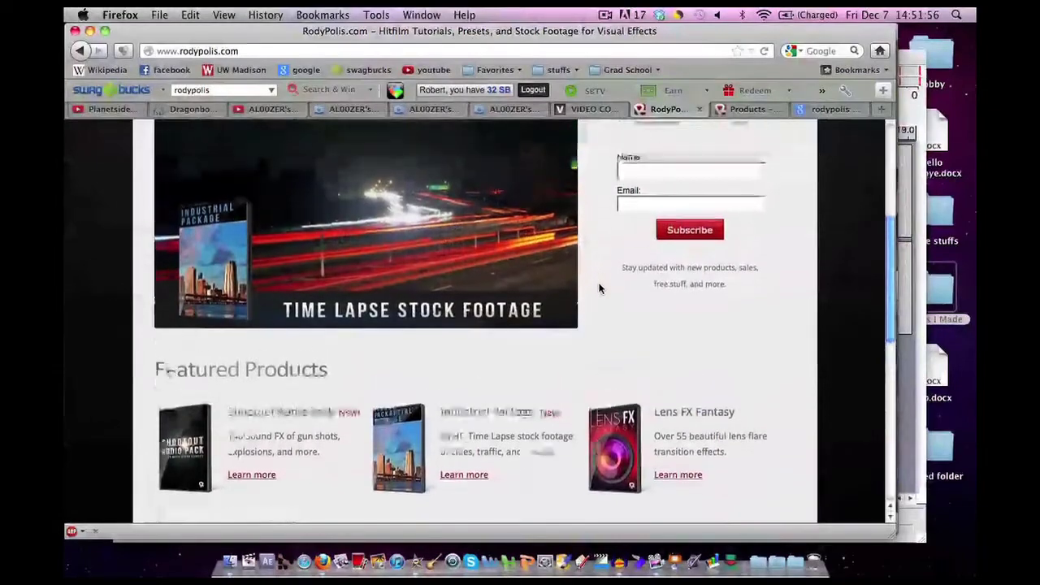
pyautogui.scroll(5, 600, 288)
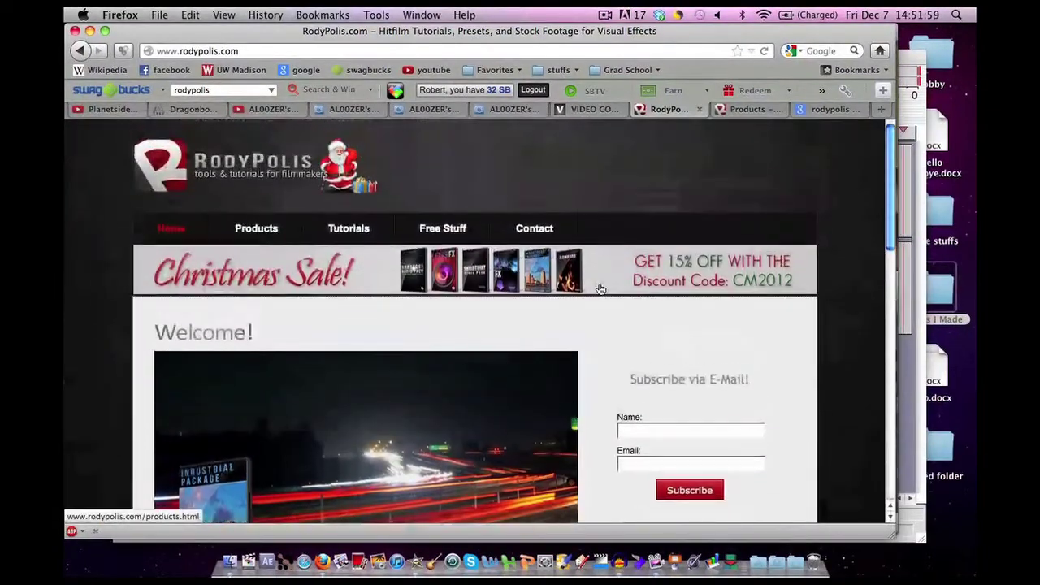
pyautogui.scroll(-3, 600, 288)
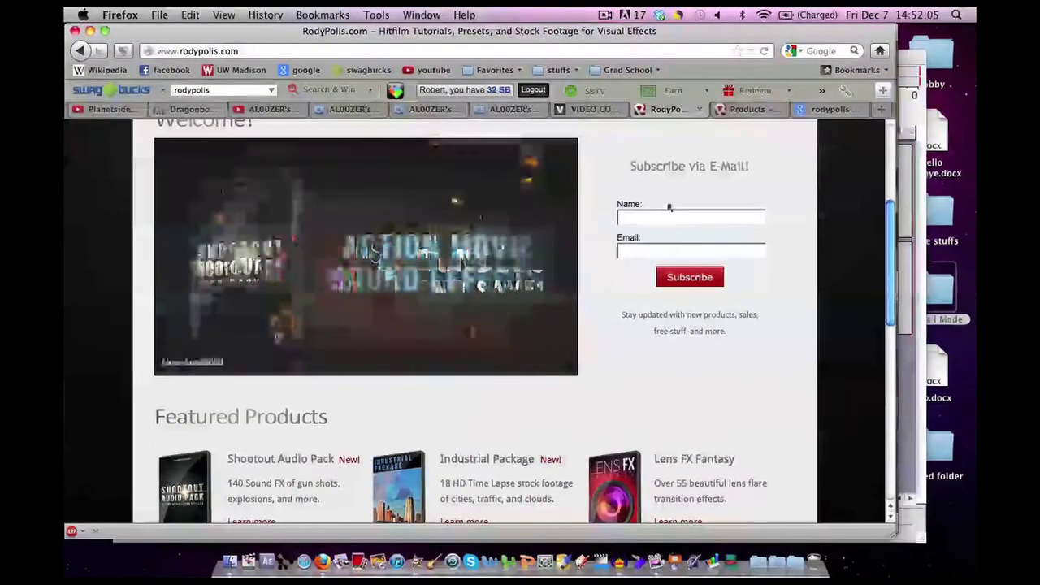
pyautogui.scroll(-3, 602, 280)
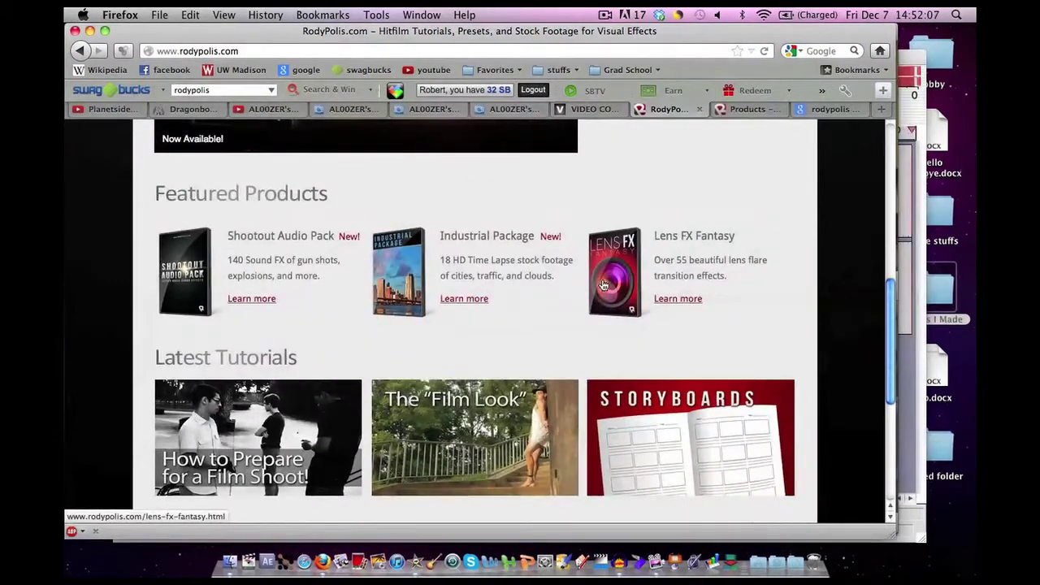
pyautogui.scroll(-3, 571, 303)
pyautogui.scroll(-3, 571, 304)
pyautogui.scroll(15, 571, 304)
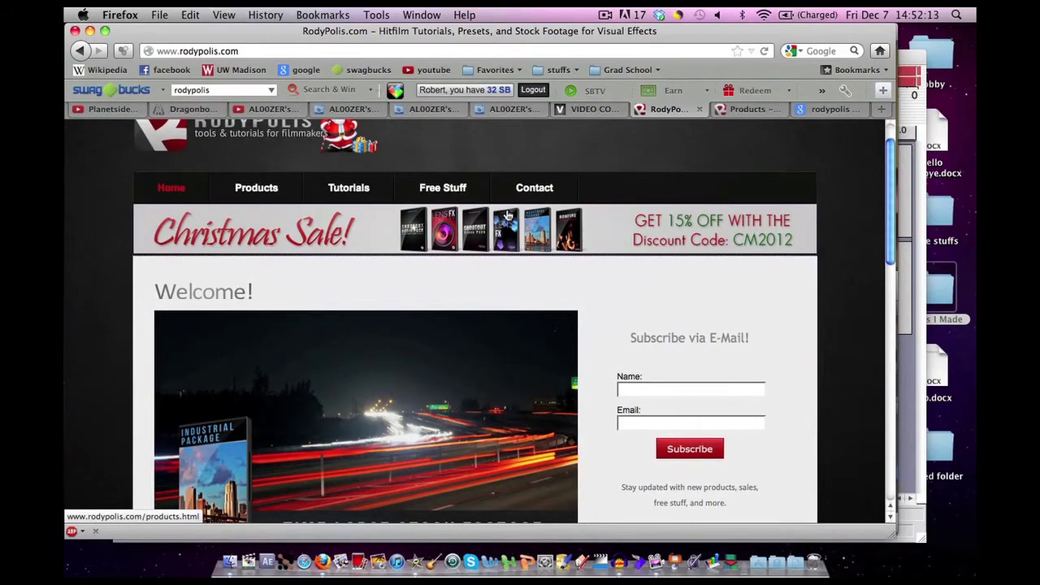
# View the product listings on the 'Products – RodyPolis' tab, then show all windows.
pyautogui.click(739, 113)
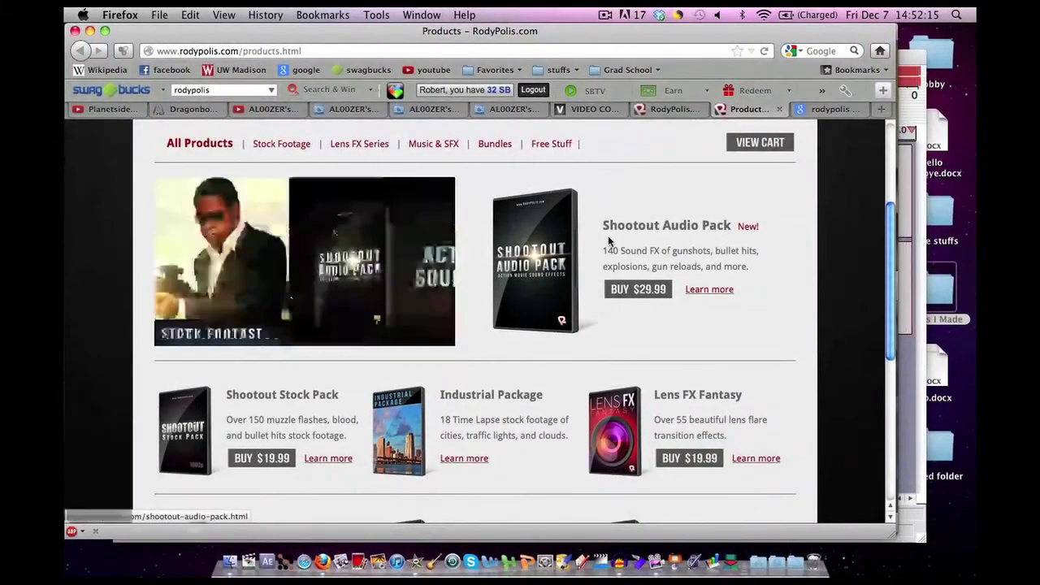
pyautogui.scroll(2, 607, 237)
pyautogui.scroll(-1, 609, 240)
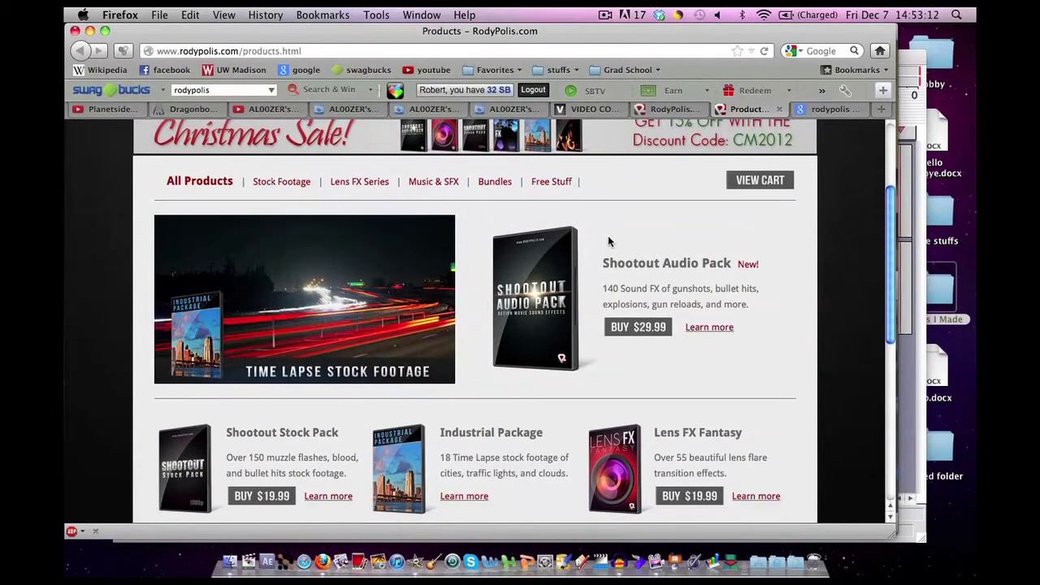
pyautogui.press('F9')
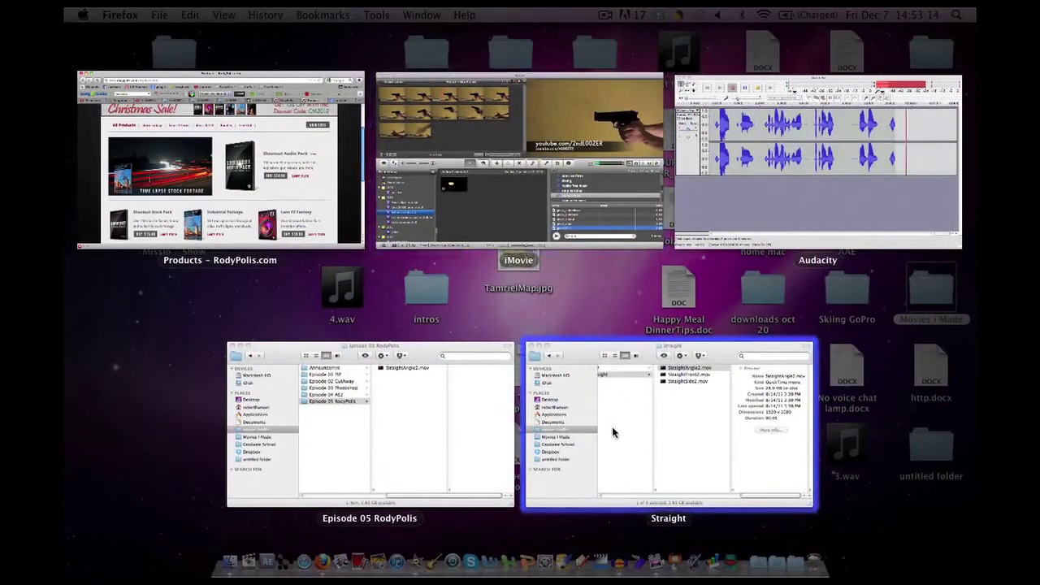
# In Finder, go to Muzzle Flash > Hand Guns > Angle and select Angle 1.png.
pyautogui.click(612, 426)
pyautogui.click(483, 166)
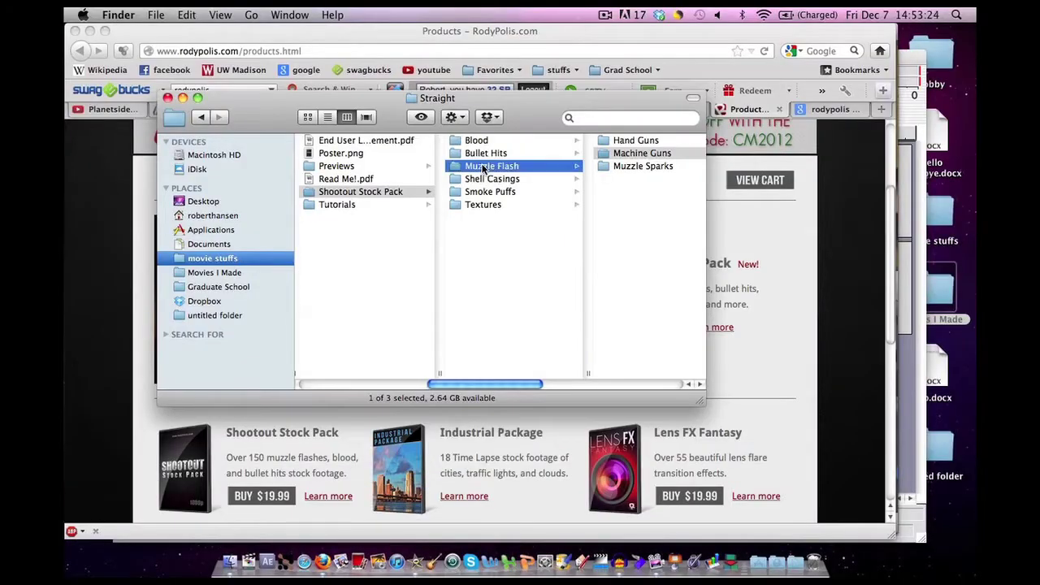
pyautogui.click(619, 141)
pyautogui.click(619, 140)
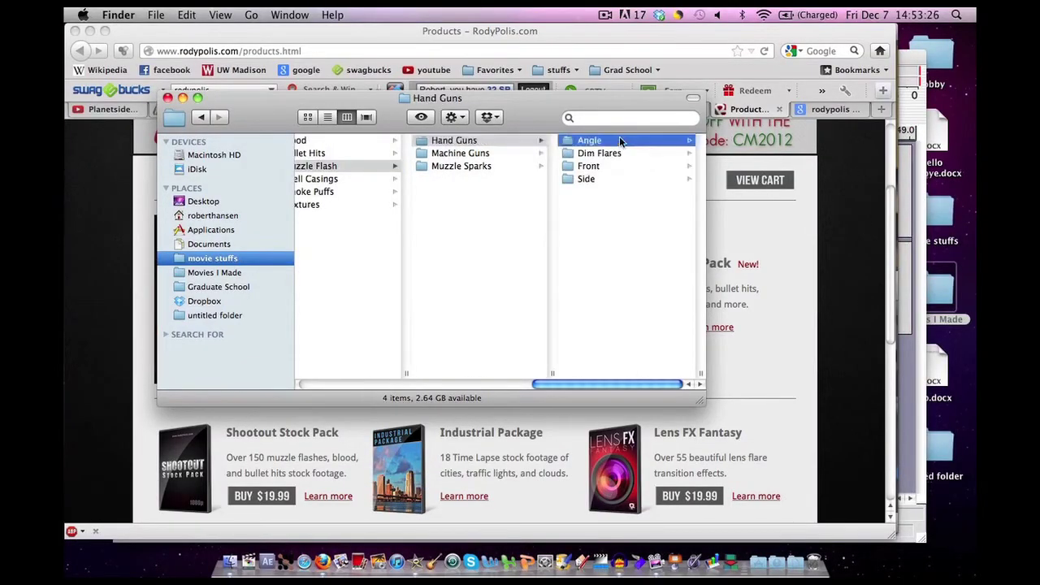
pyautogui.click(619, 140)
# Quick Look the Angle flash images, stepping from Angle 1.png to Angle 5.png.
pyautogui.press('space')
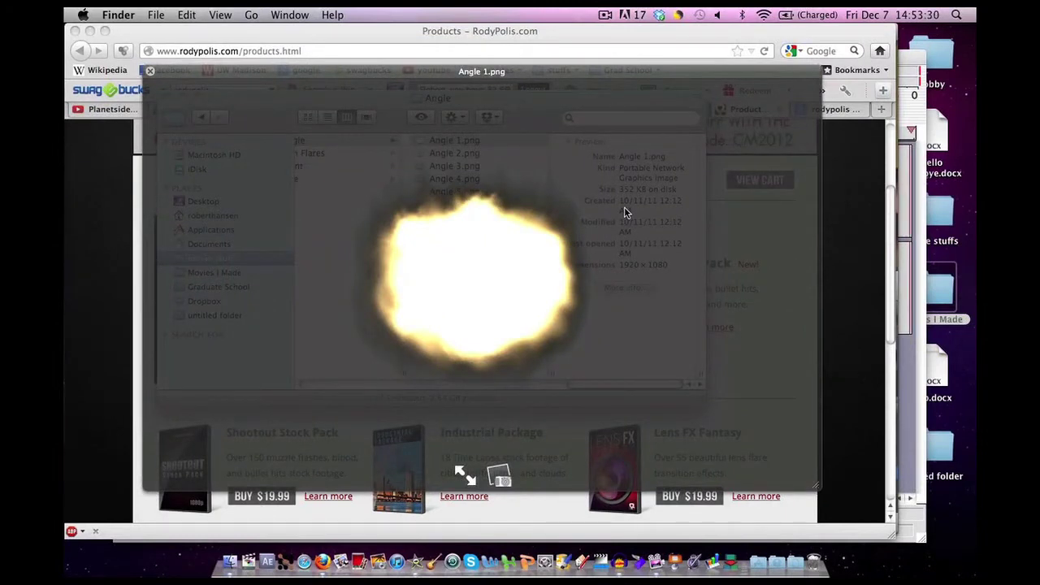
pyautogui.press('Down')
pyautogui.press('Down')
pyautogui.press('Down')
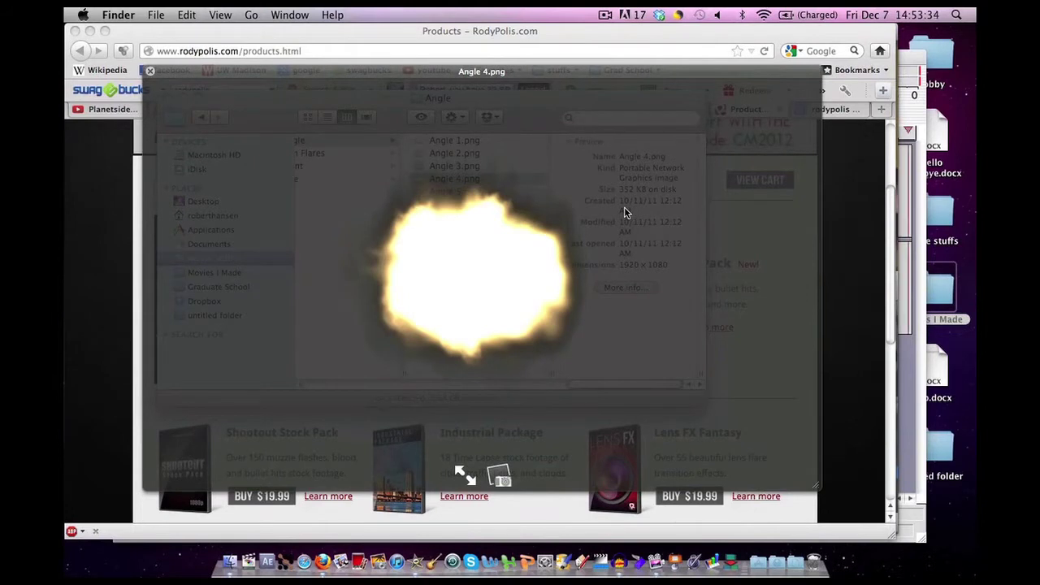
pyautogui.press('Down')
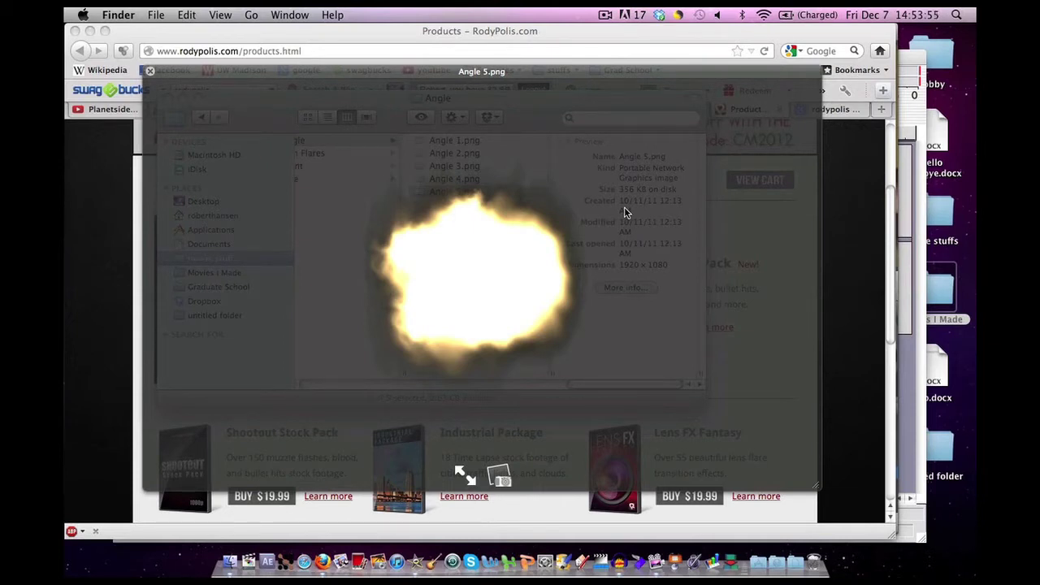
# Preview the Dim Flares, Side, Machine Guns and Star flash folders down to StarAngle1.mov.
pyautogui.press('Left')
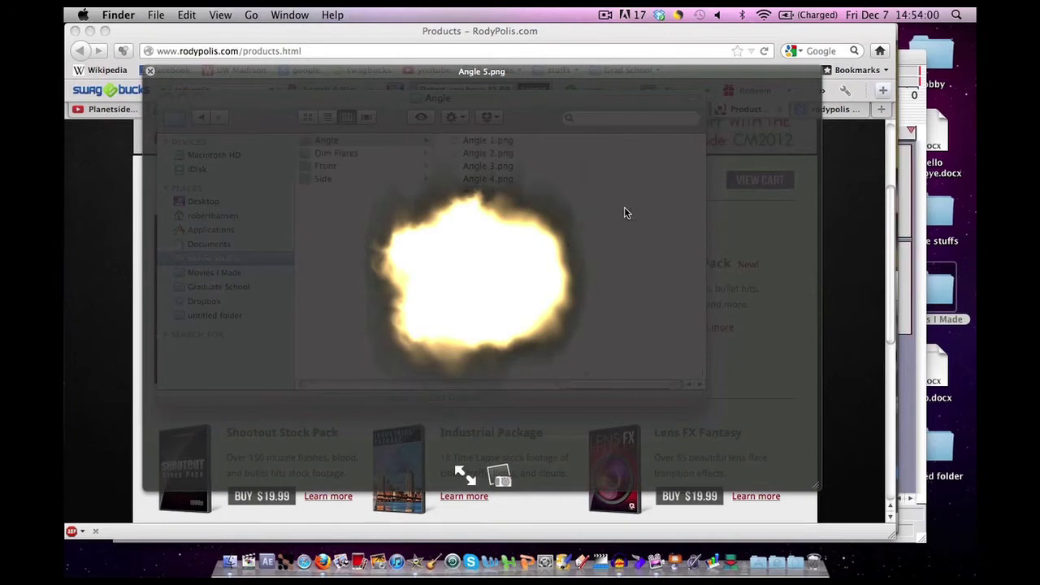
pyautogui.press('Down')
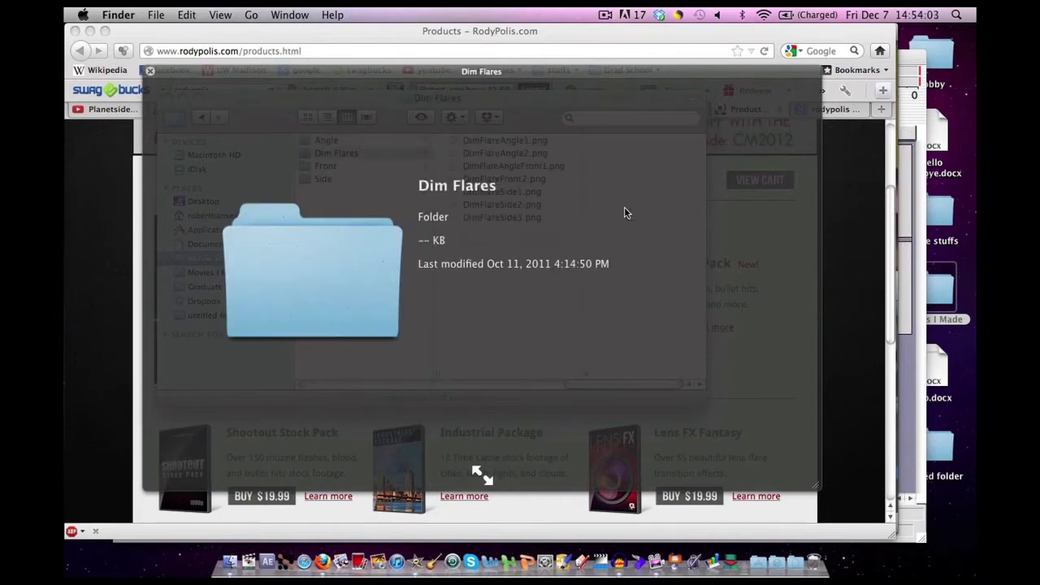
pyautogui.press('Down')
pyautogui.press('Down')
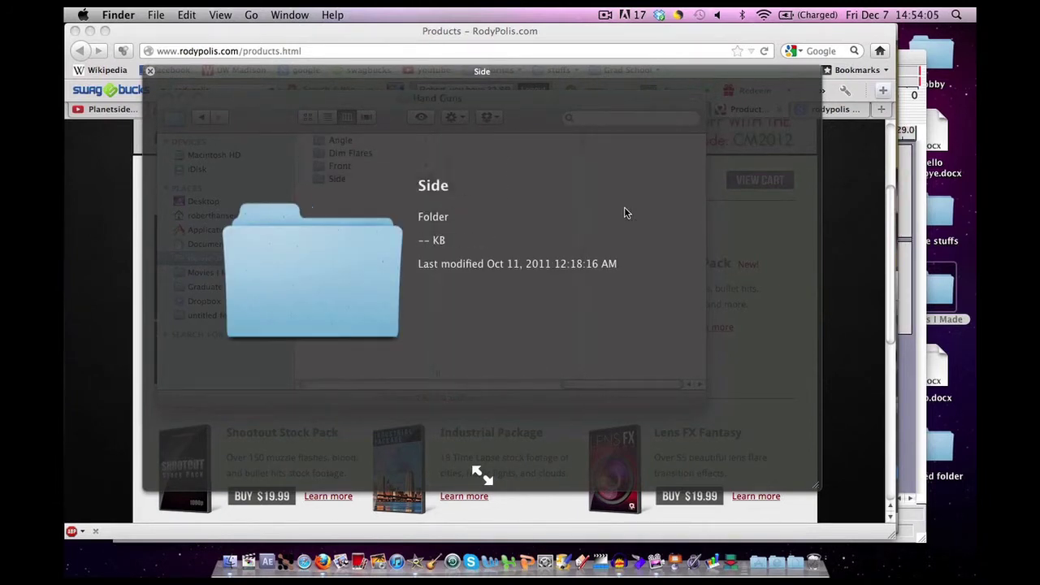
pyautogui.press('Left')
pyautogui.press('Down')
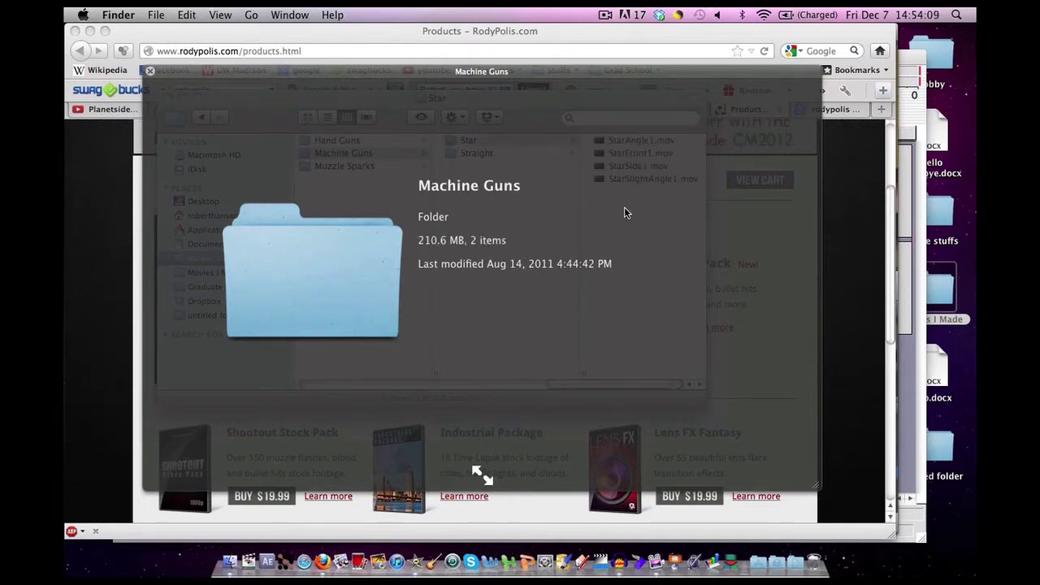
pyautogui.press('Right')
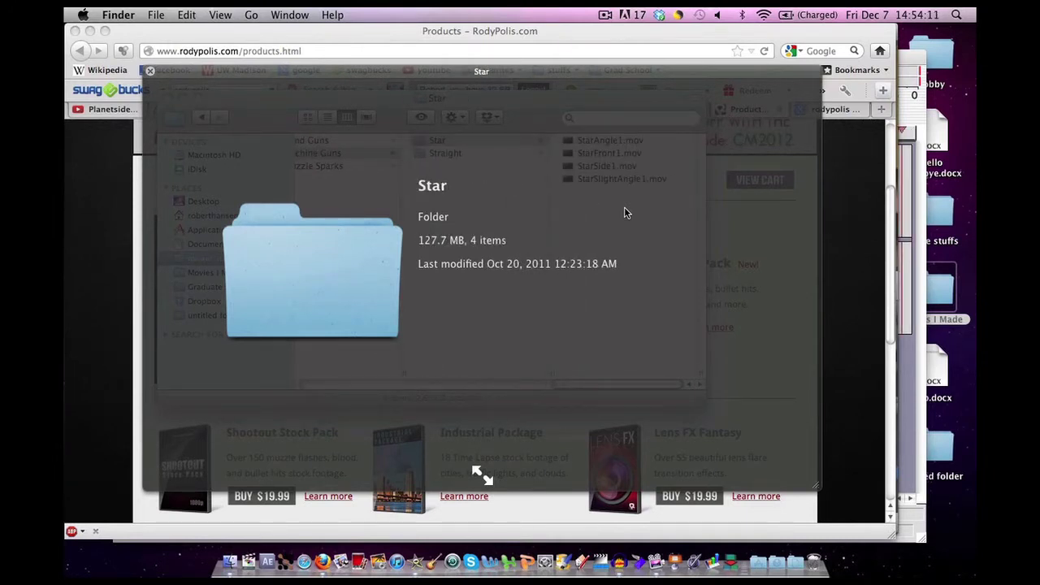
pyautogui.press('Right')
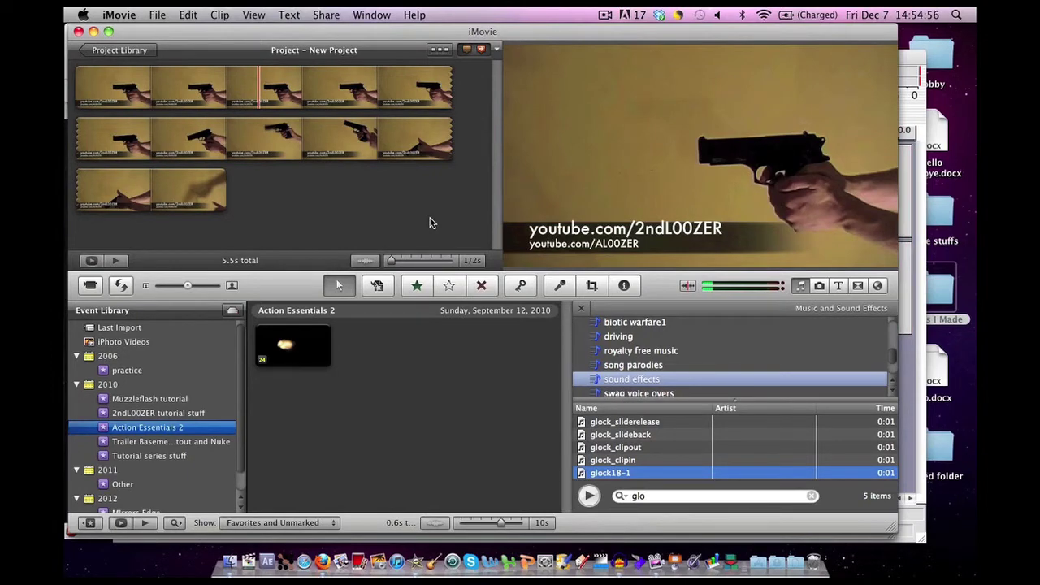
# Start a File > Import > Movies import into a new event named 'RodyPolis'.
pyautogui.click(159, 16)
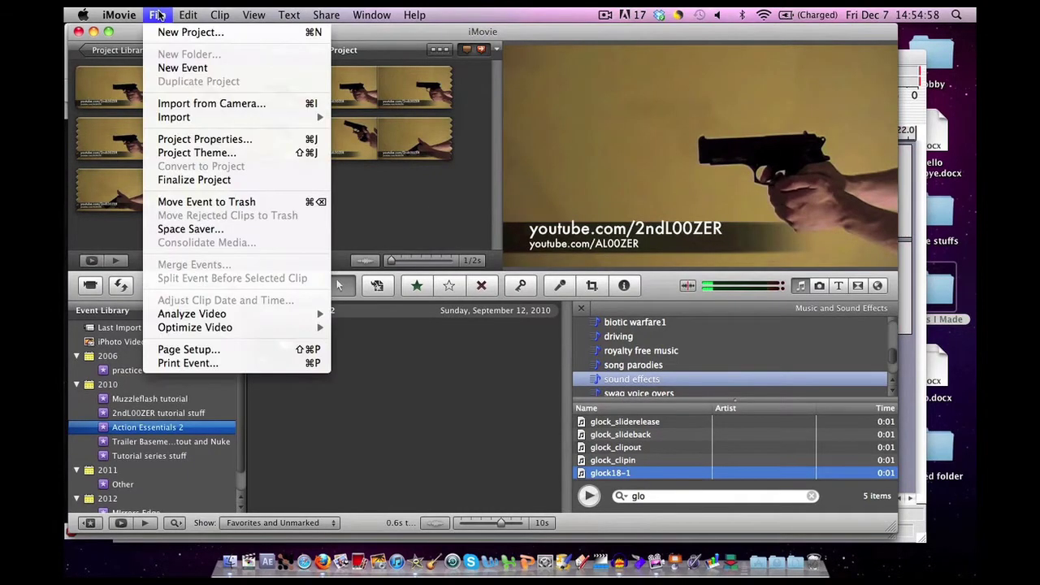
pyautogui.moveTo(183, 118)
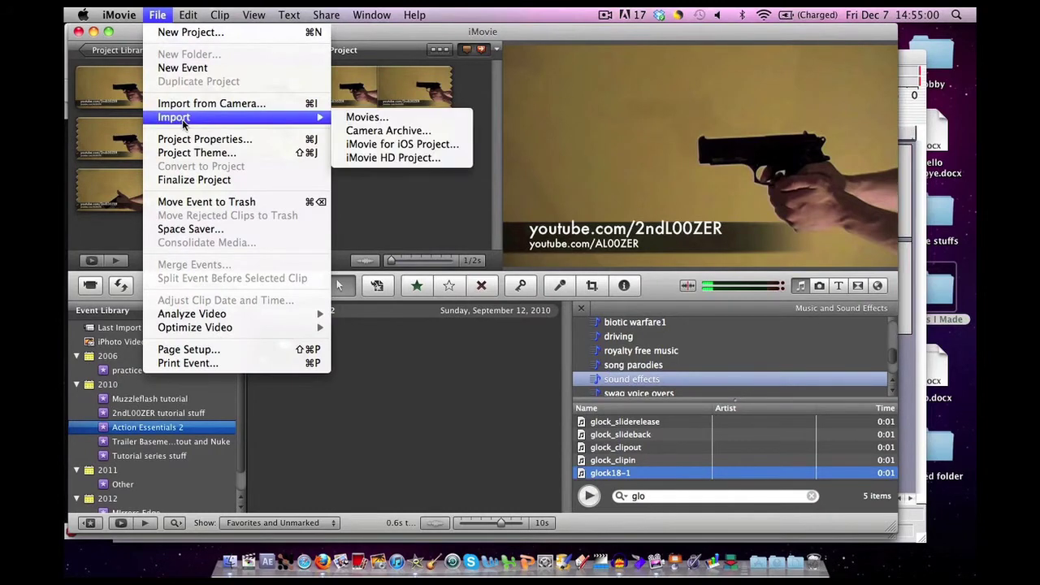
pyautogui.click(358, 119)
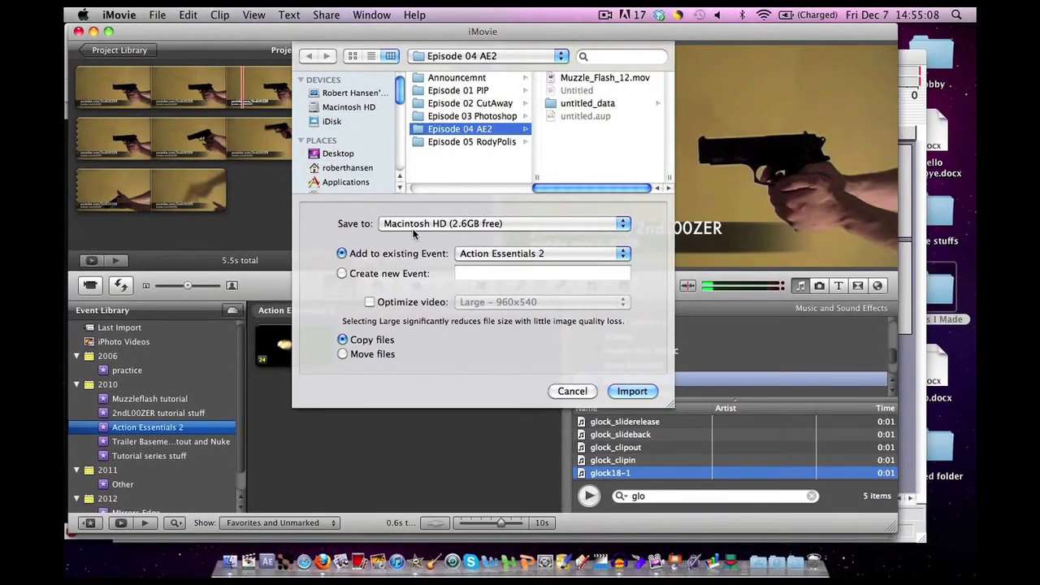
pyautogui.click(391, 274)
pyautogui.click(491, 274)
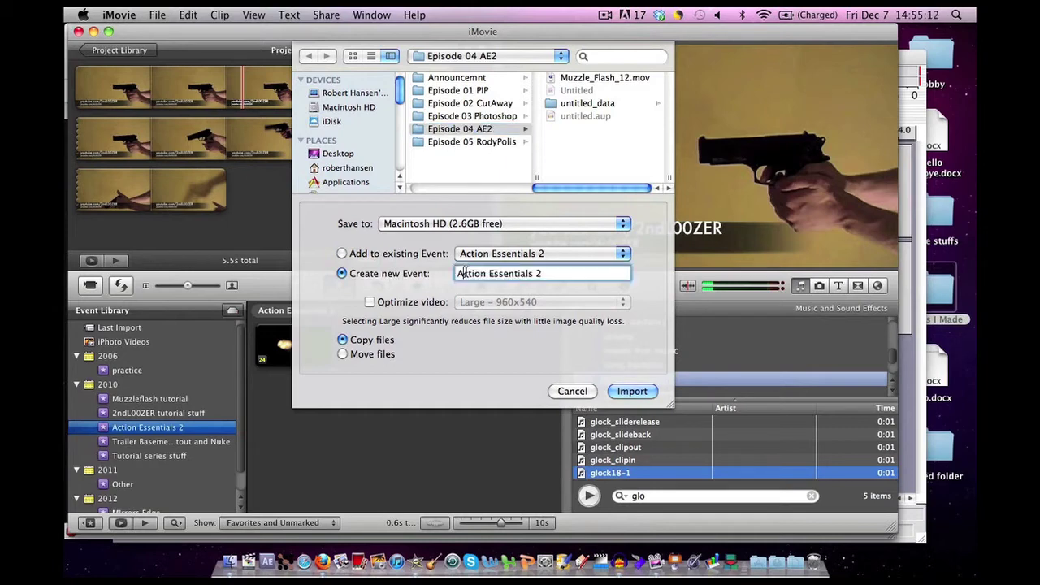
pyautogui.write('A')
pyautogui.press('super+a')
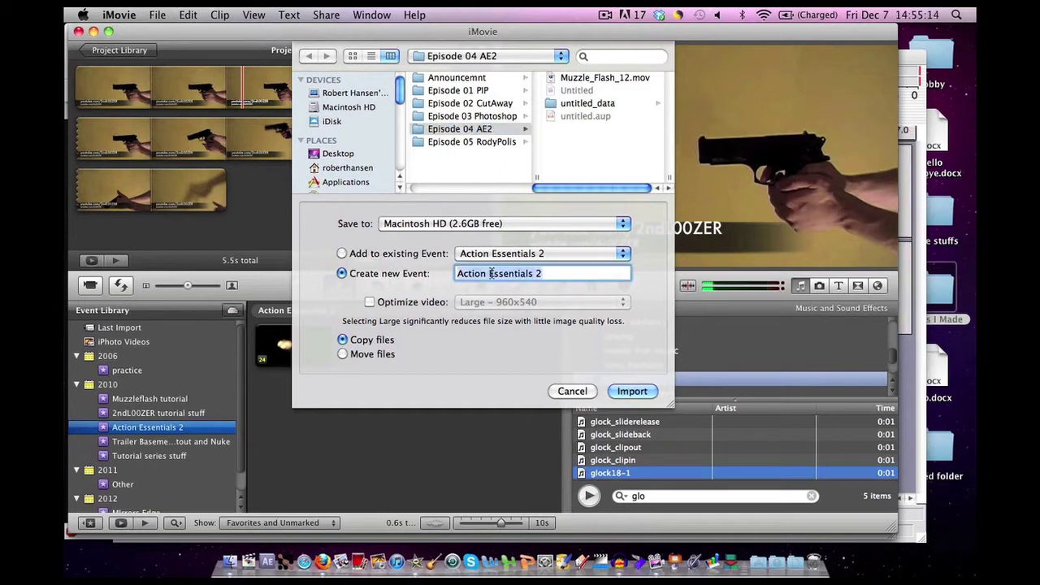
pyautogui.write('Rody')
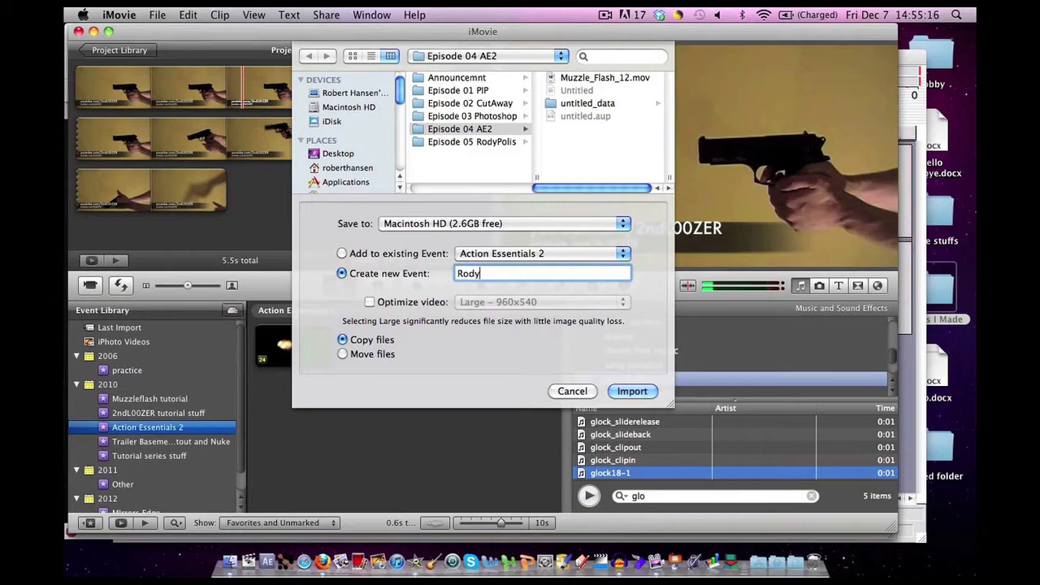
pyautogui.write('Polis')
# Leave video optimization off and import StraightAngle2.mov from Episode 05 RodyPolis.
pyautogui.click(370, 302)
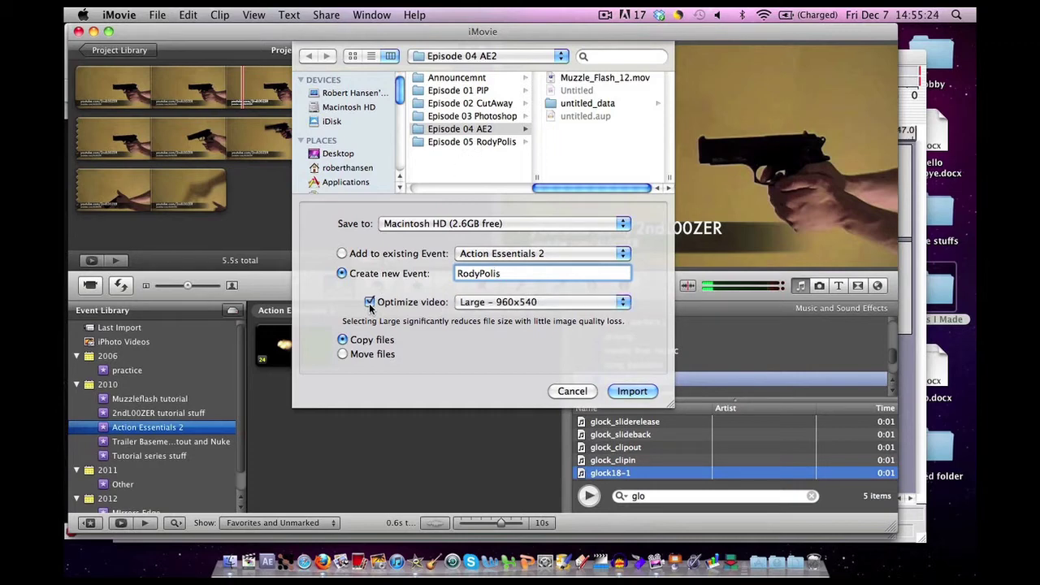
pyautogui.click(370, 303)
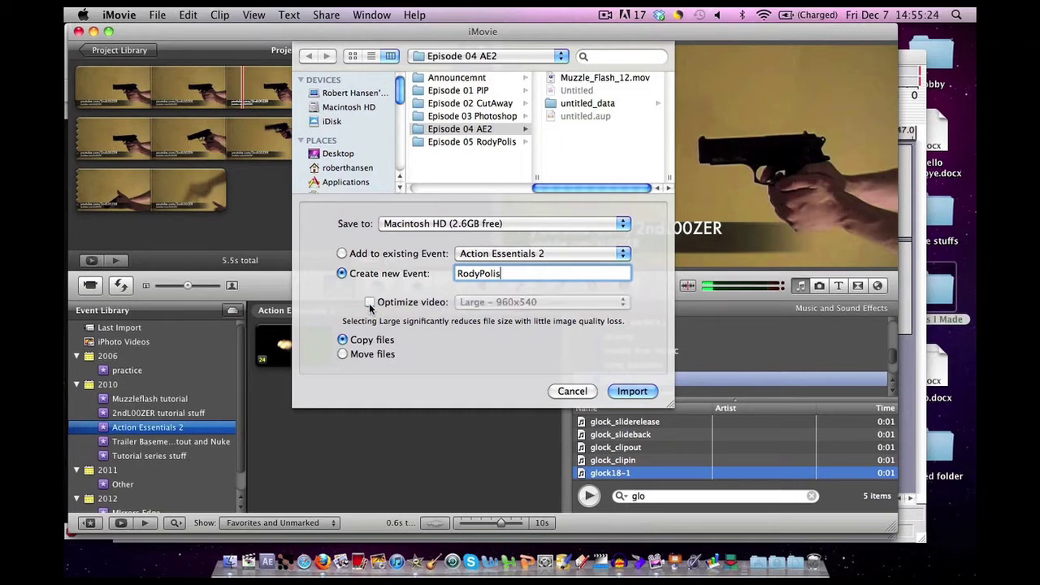
pyautogui.click(489, 144)
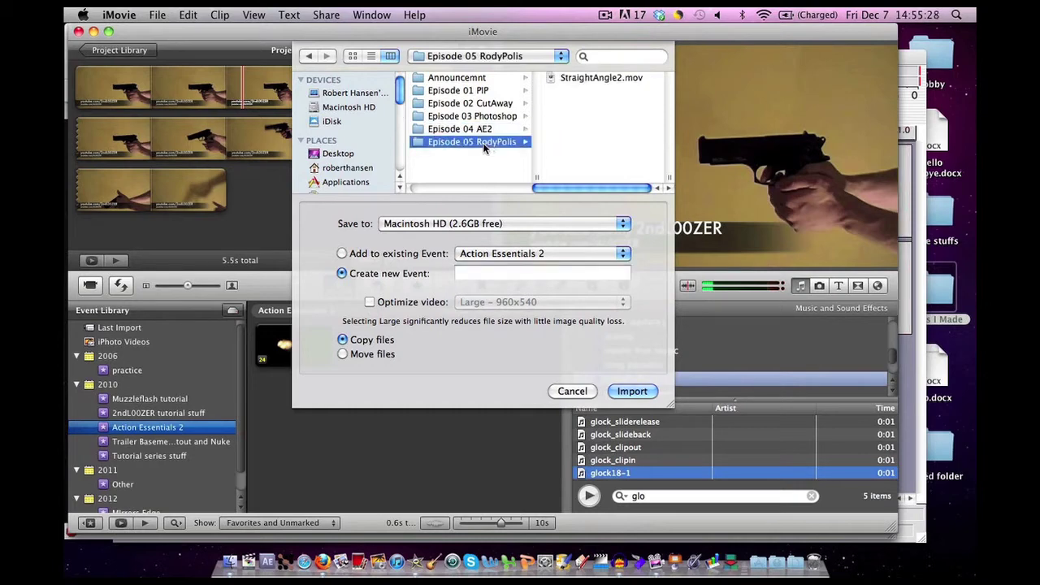
pyautogui.click(579, 79)
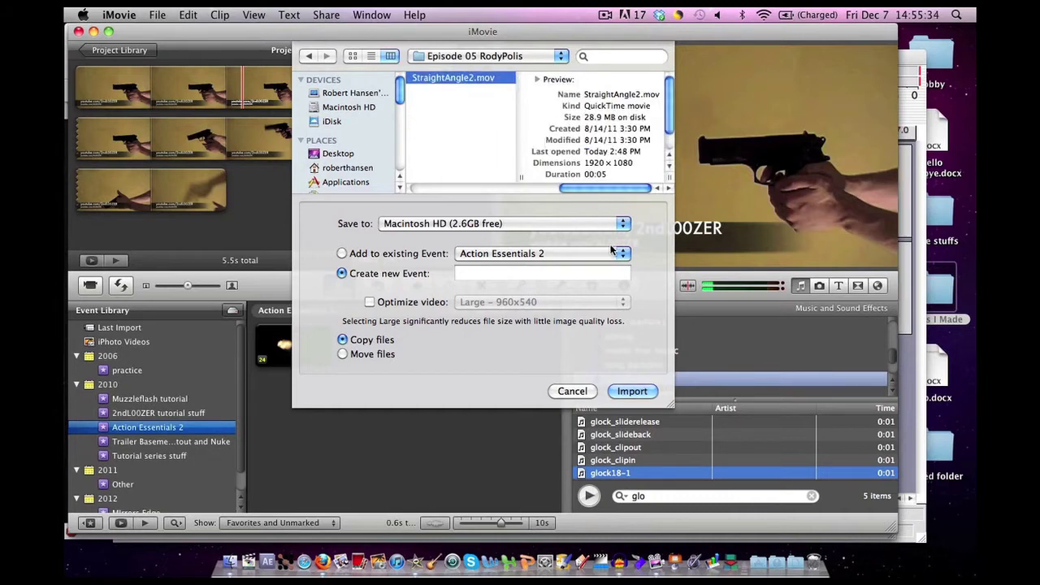
pyautogui.click(632, 390)
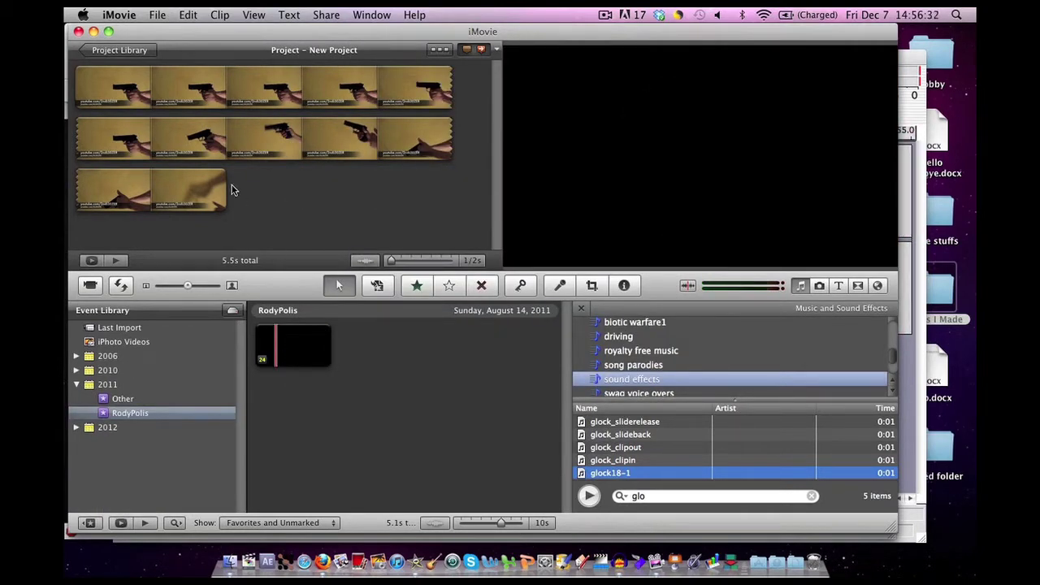
pyautogui.click(162, 85)
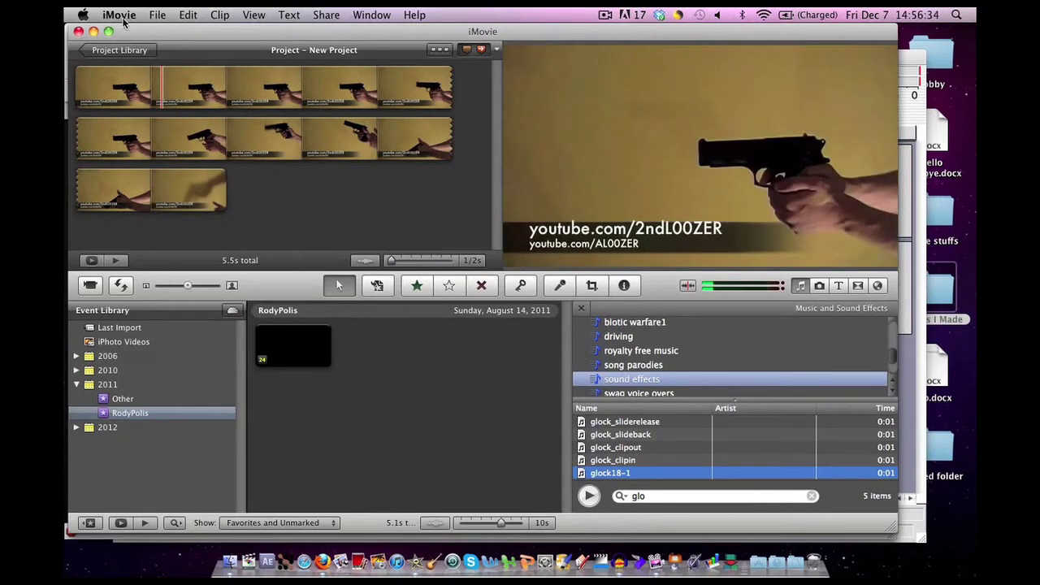
pyautogui.click(121, 17)
pyautogui.click(142, 51)
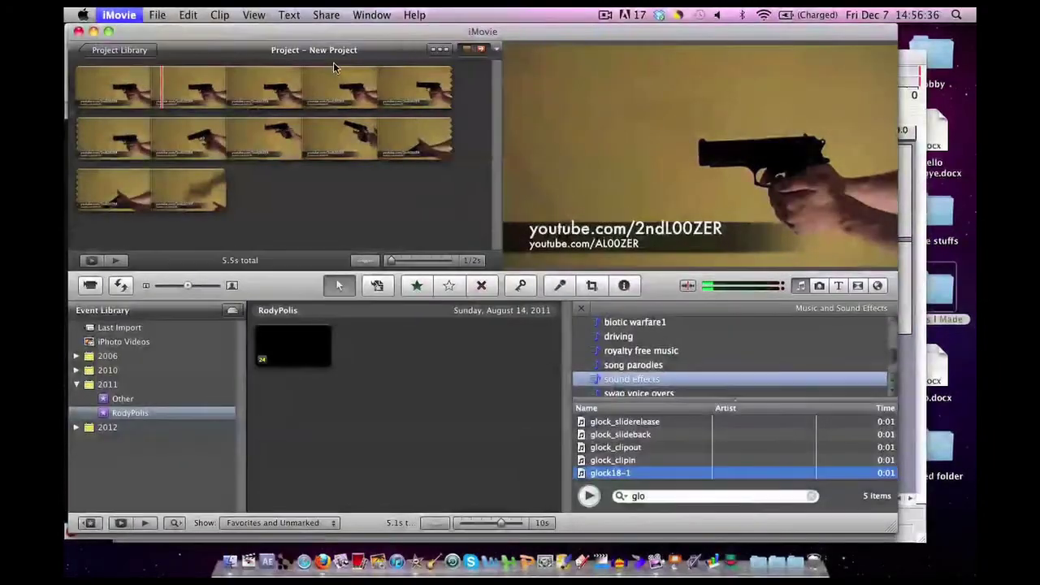
pyautogui.click(481, 58)
pyautogui.click(440, 58)
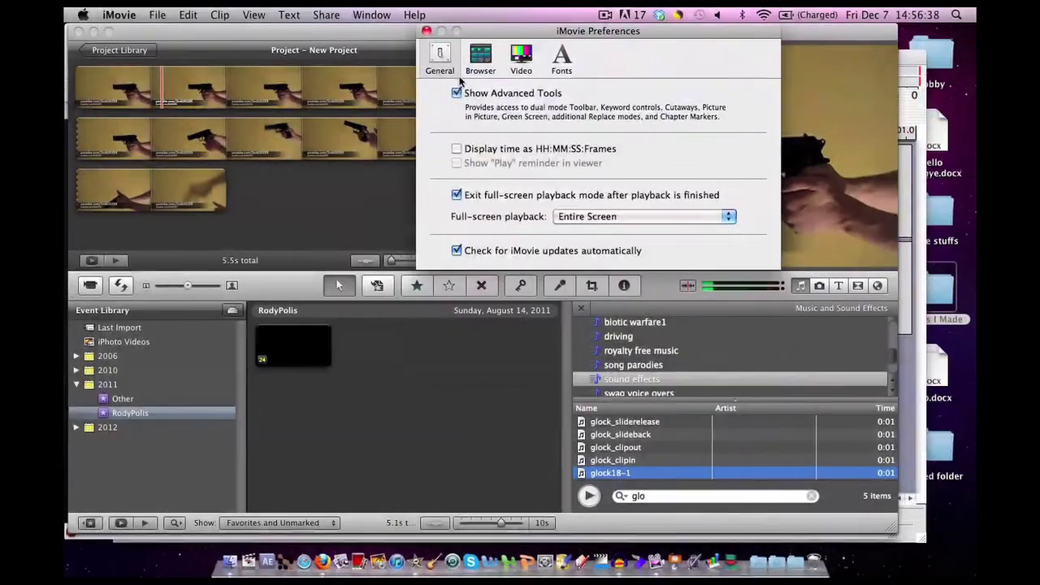
pyautogui.click(456, 93)
pyautogui.click(457, 93)
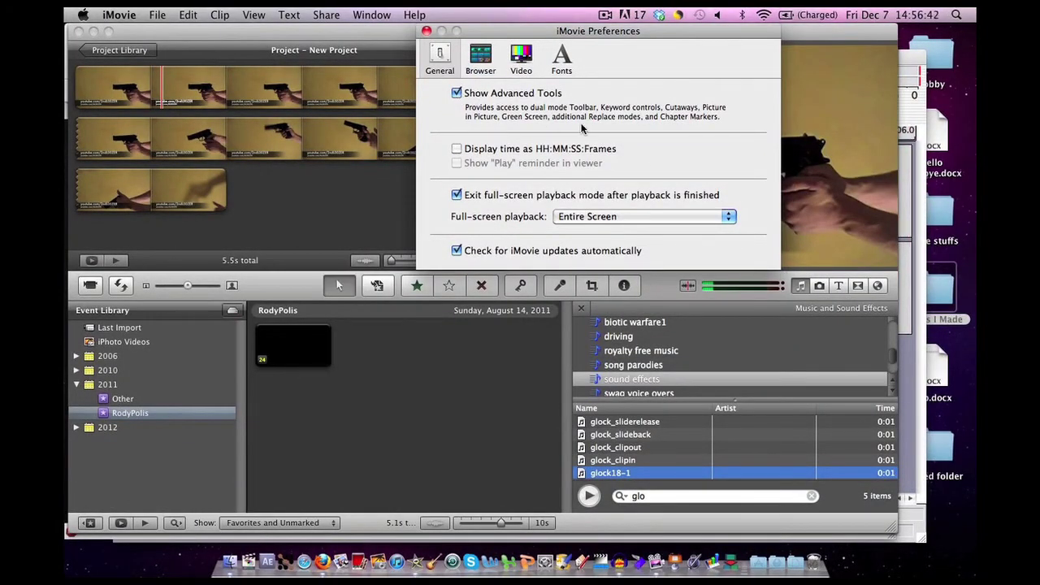
pyautogui.click(427, 32)
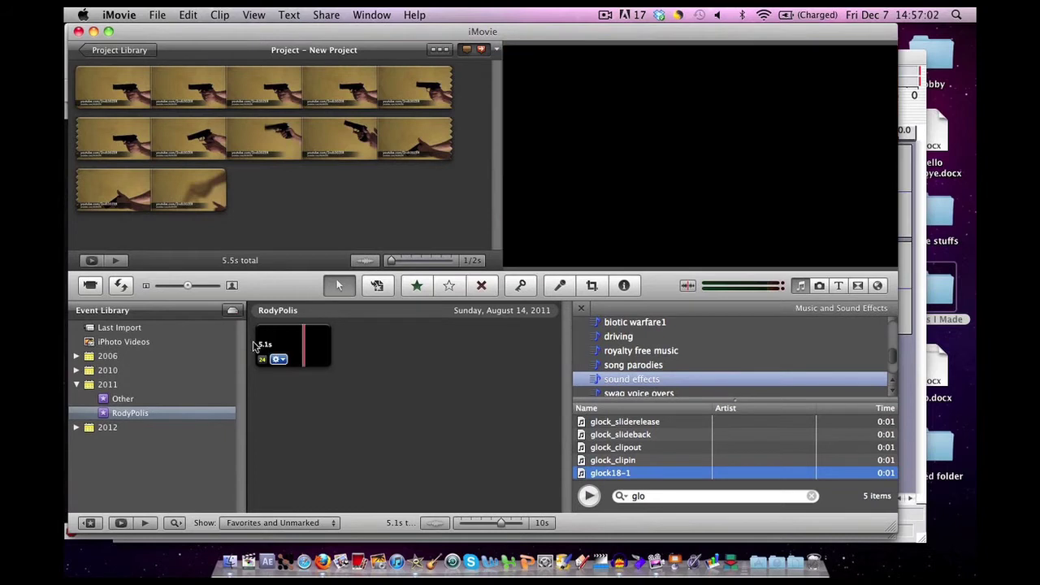
# Mark a 0.1-second muzzle-flash range in the RodyPolis clip and drag it onto the gun footage.
pyautogui.click(262, 349)
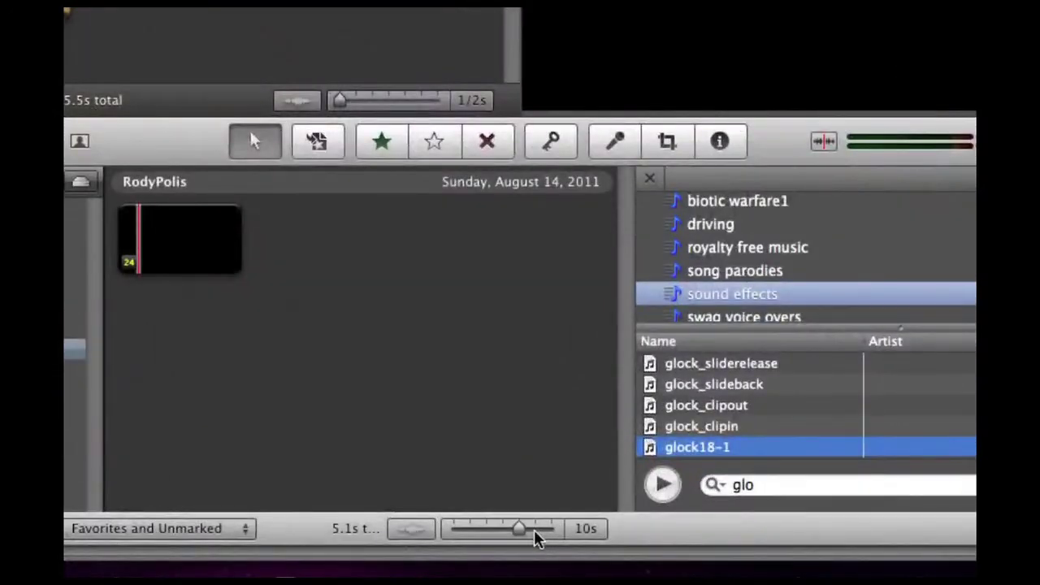
pyautogui.moveTo(502, 523); pyautogui.dragTo(451, 534)
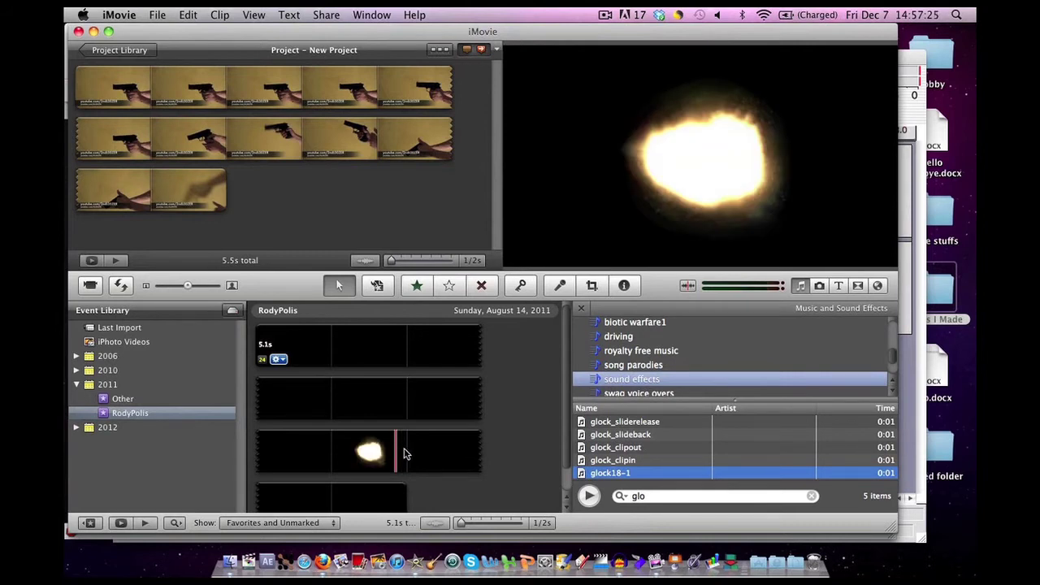
pyautogui.moveTo(406, 454); pyautogui.dragTo(391, 452)
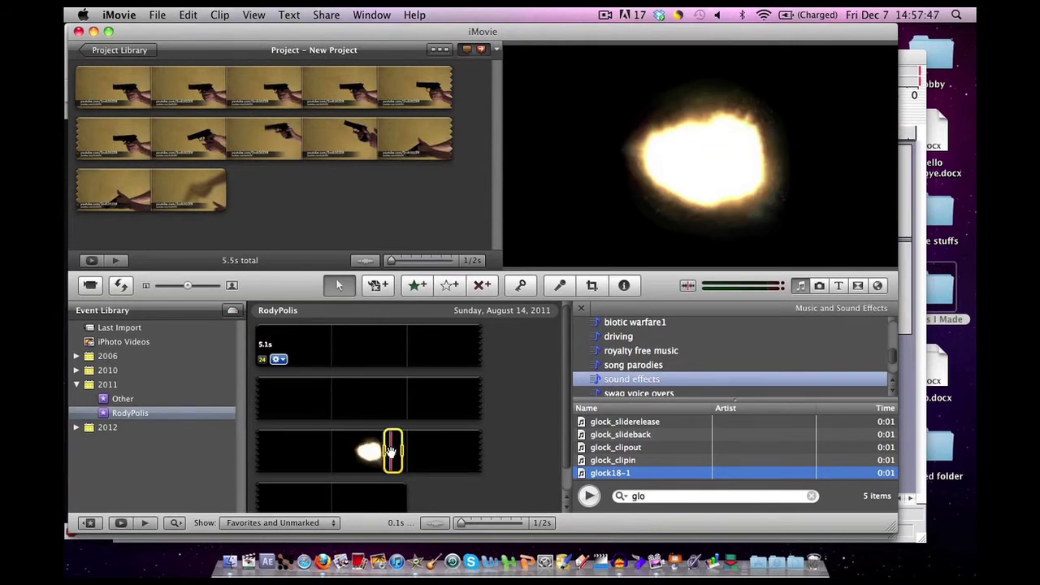
pyautogui.moveTo(391, 453); pyautogui.dragTo(272, 97)
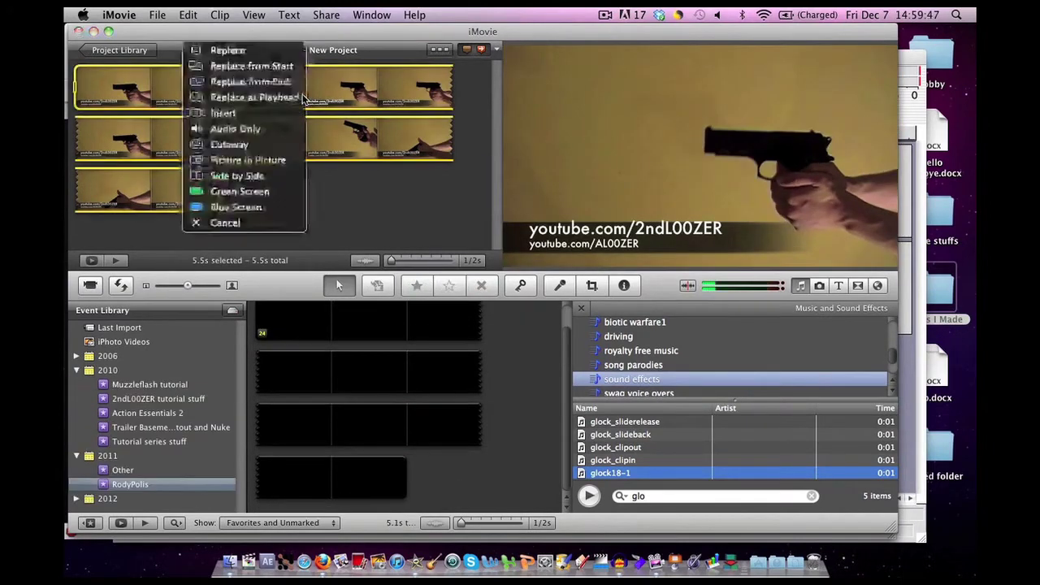
# Add the flash as picture-in-picture, move the inset toward the muzzle, and edit its duration.
pyautogui.click(271, 161)
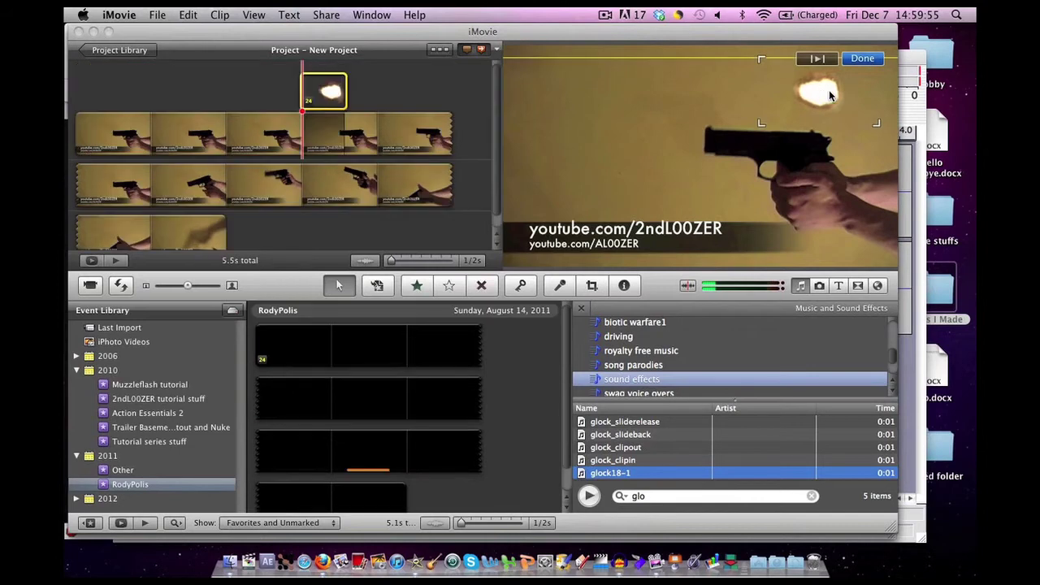
pyautogui.moveTo(829, 95); pyautogui.dragTo(790, 88)
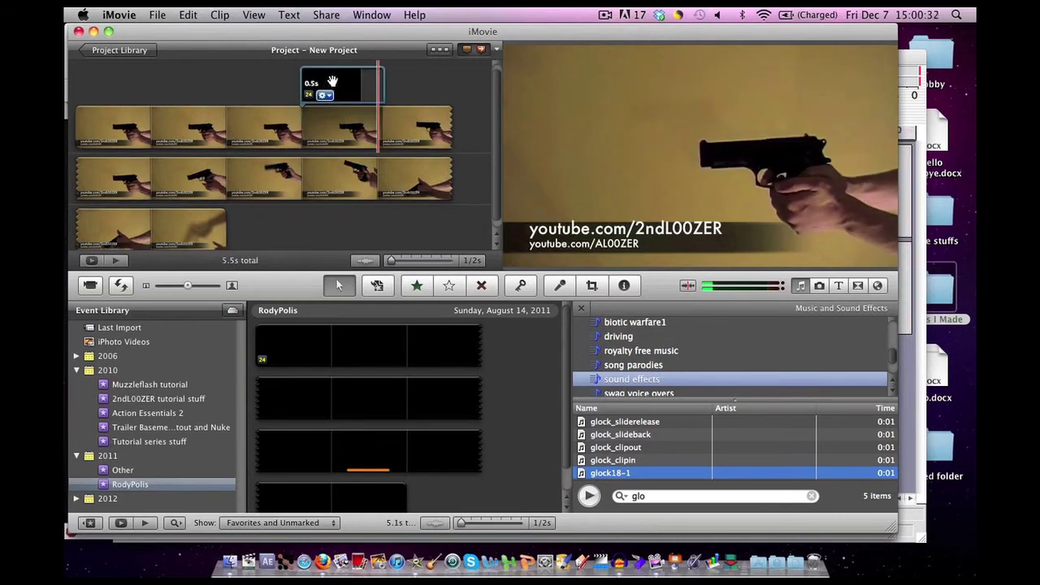
pyautogui.click(332, 83)
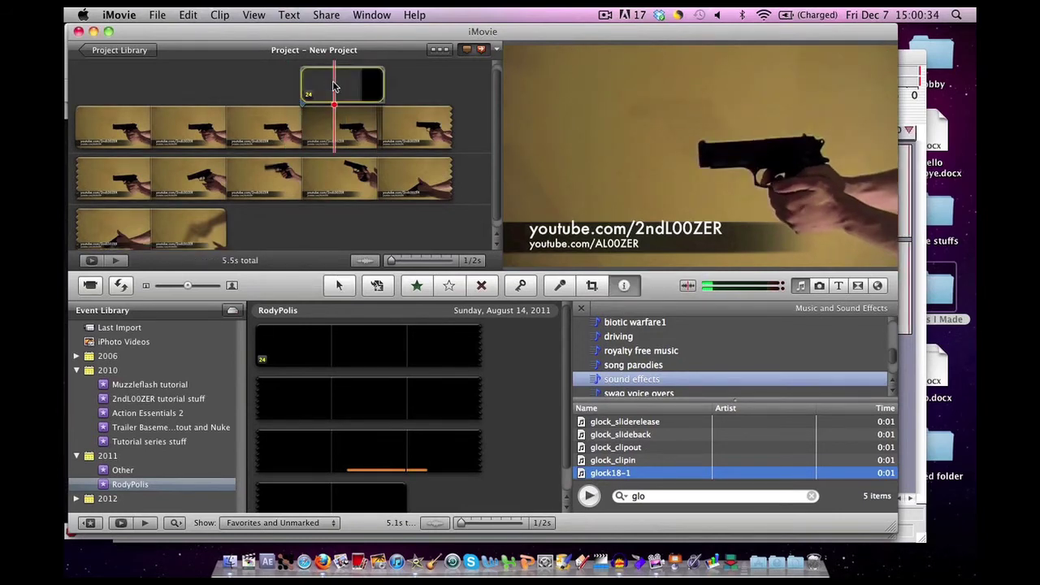
pyautogui.doubleClick(332, 82)
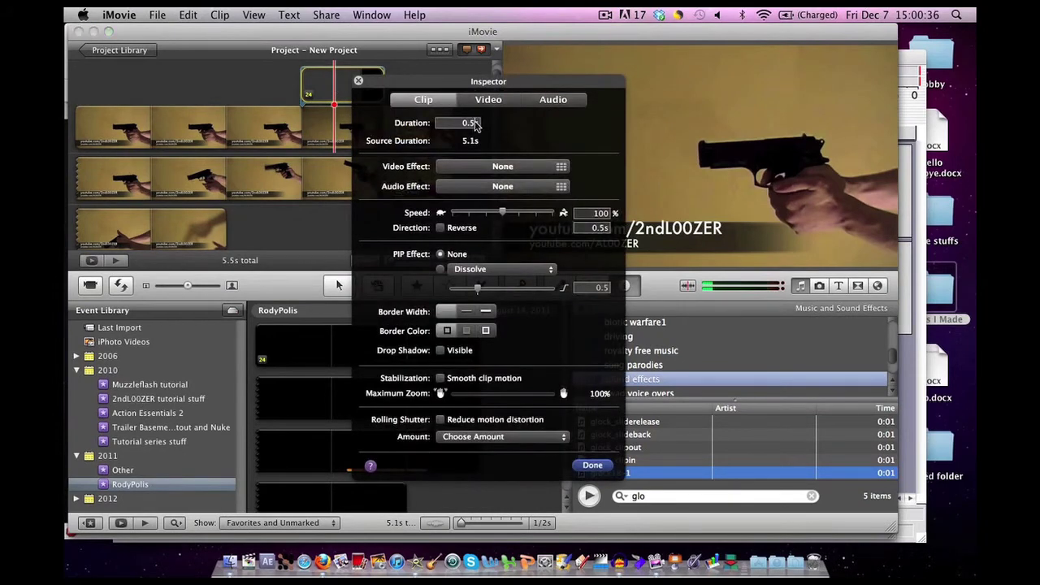
pyautogui.doubleClick(476, 124)
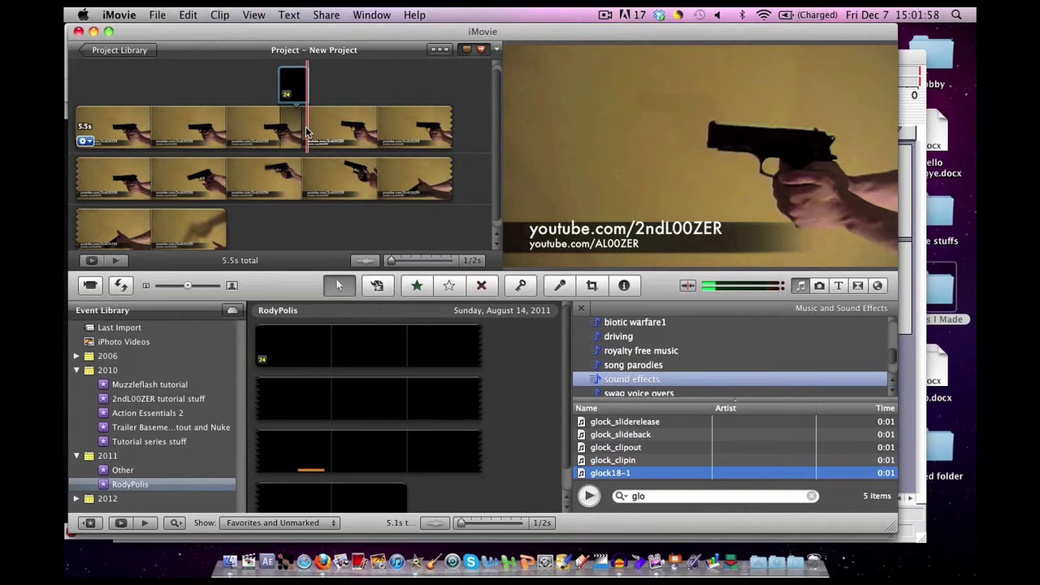
# Cut the 0.1-second firing frame and paste it further along the footage, opening its Inspector.
pyautogui.click(297, 126)
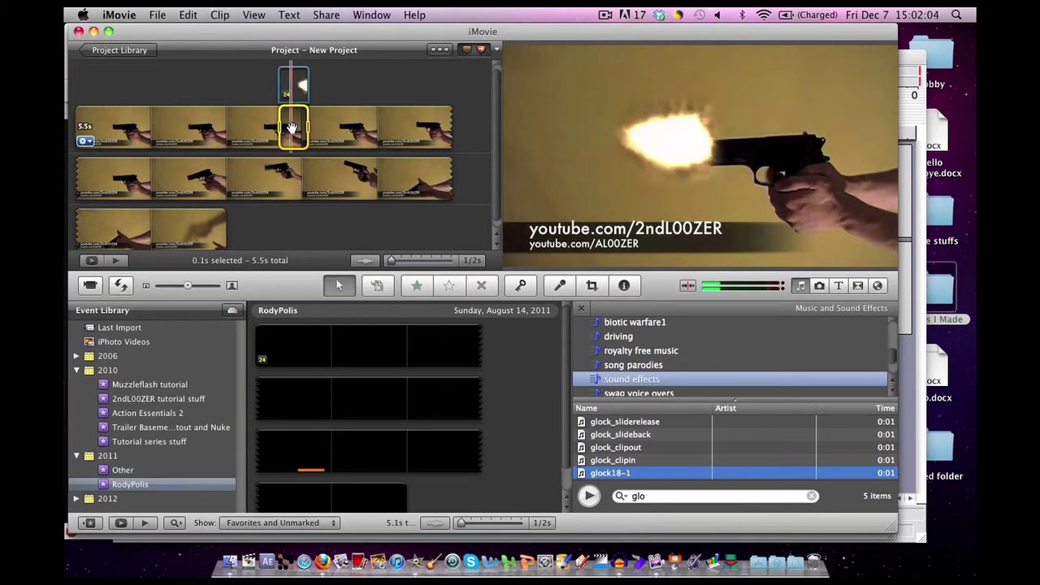
pyautogui.rightClick(291, 126)
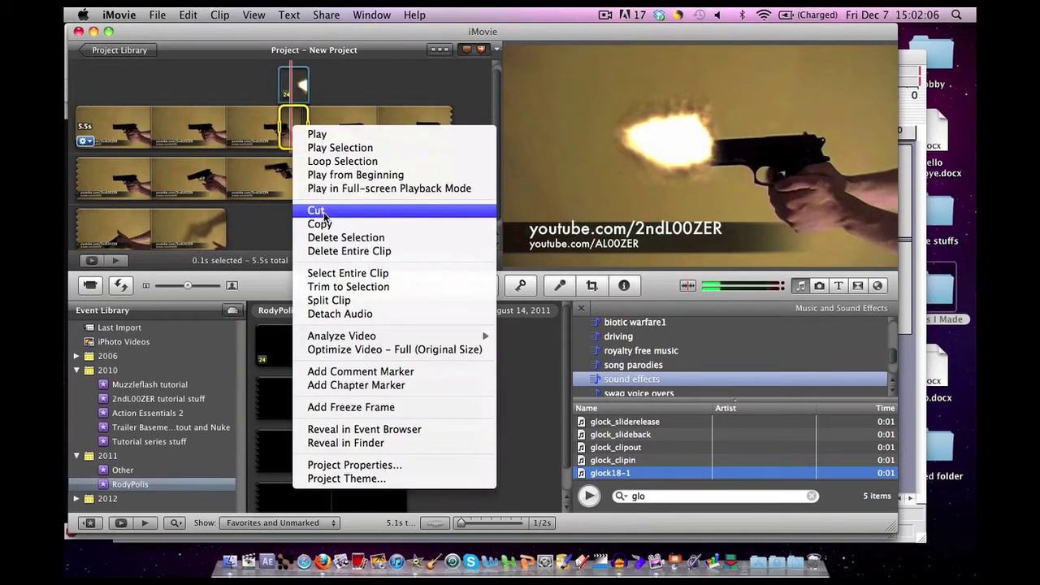
pyautogui.click(317, 211)
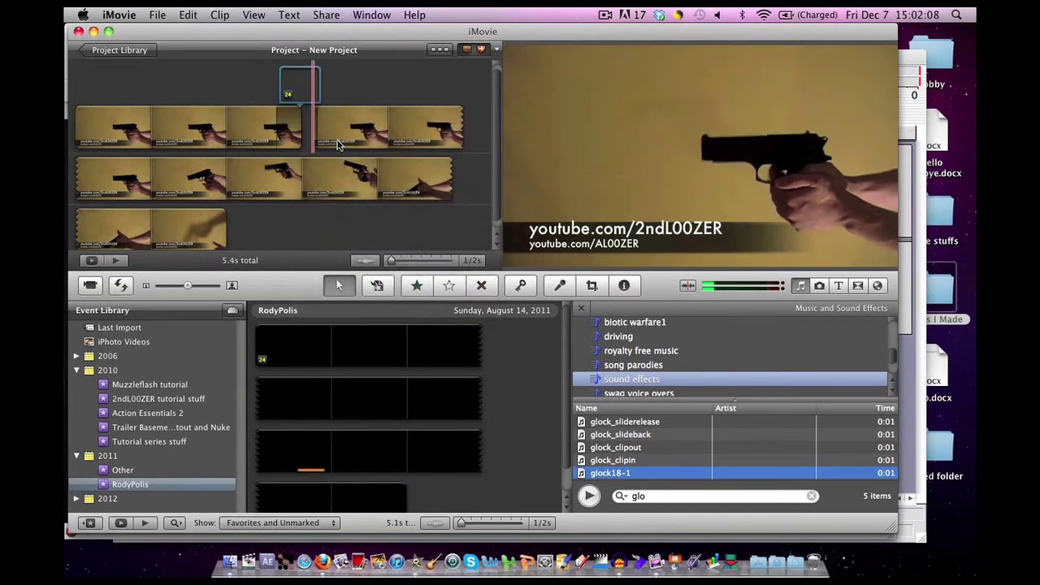
pyautogui.rightClick(308, 122)
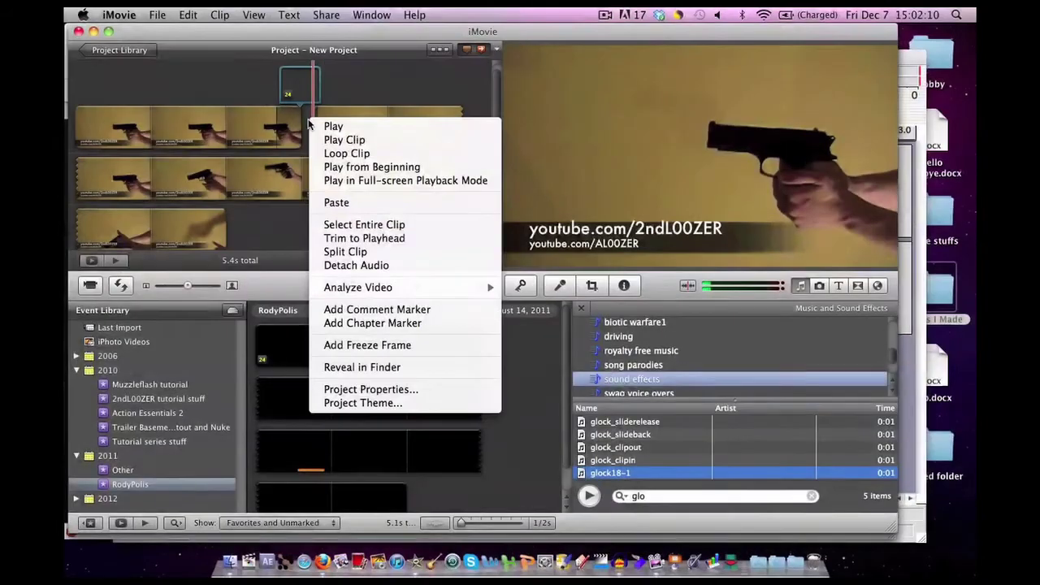
pyautogui.click(335, 203)
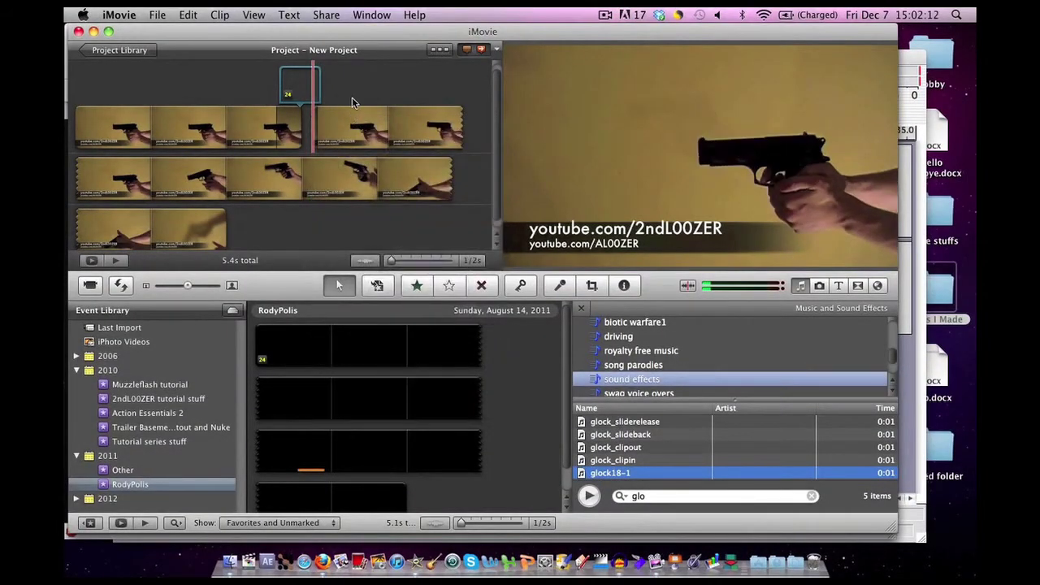
pyautogui.click(348, 130)
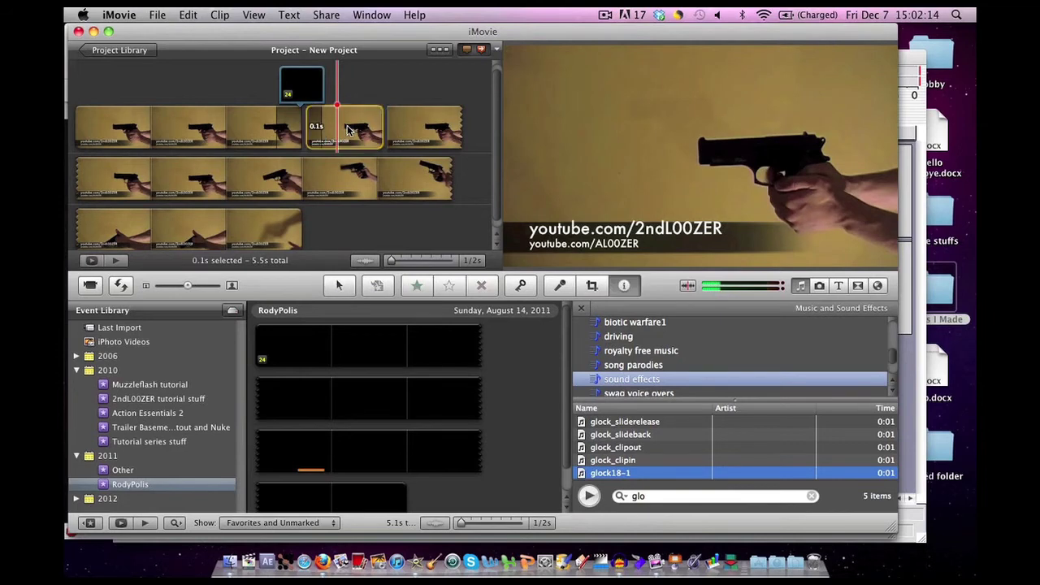
pyautogui.doubleClick(347, 130)
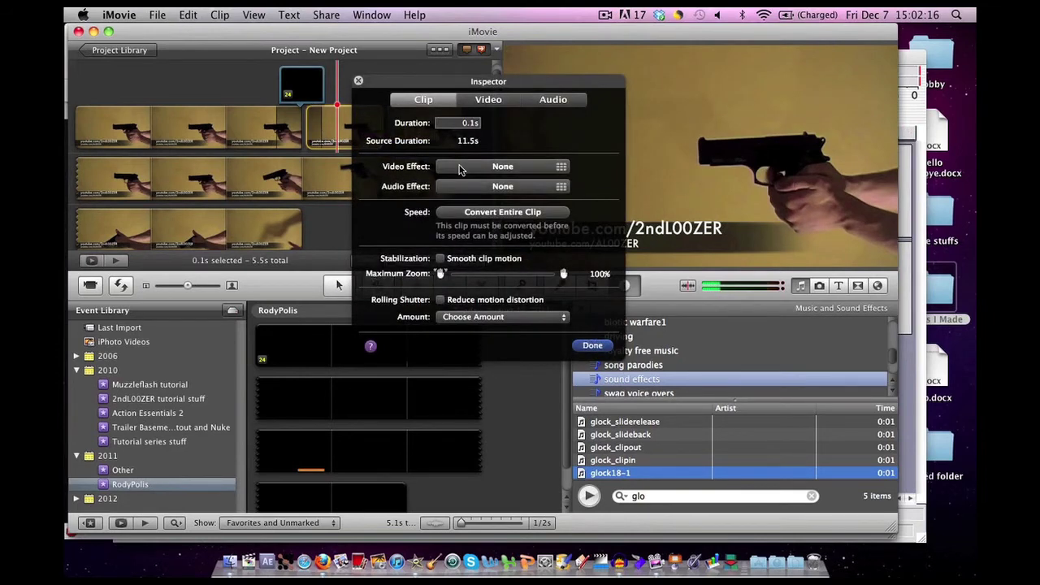
# Apply a glow video effect to the 0.1-second firing clip, then select the flash overlay.
pyautogui.click(459, 168)
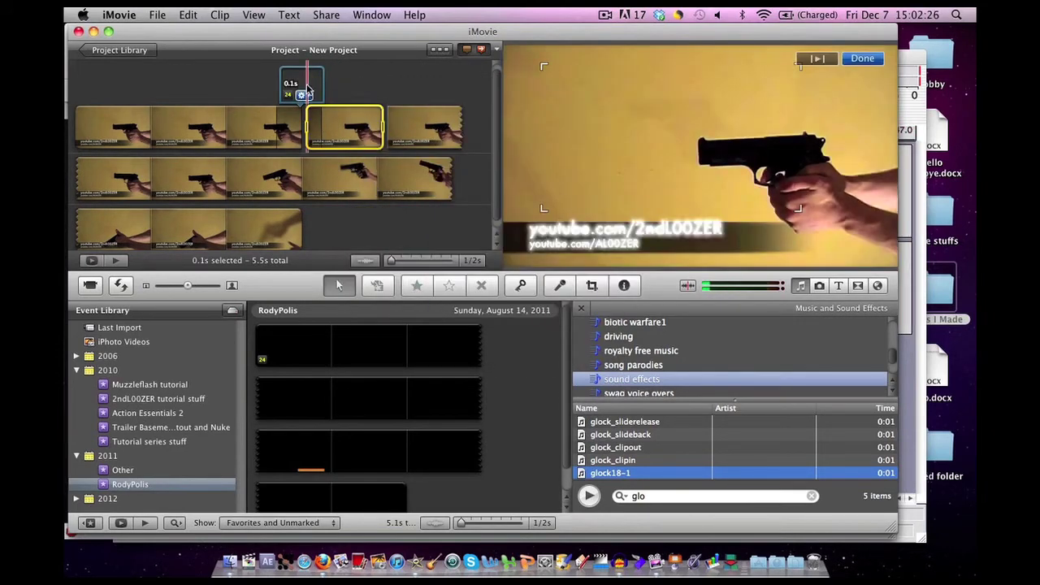
pyautogui.click(306, 89)
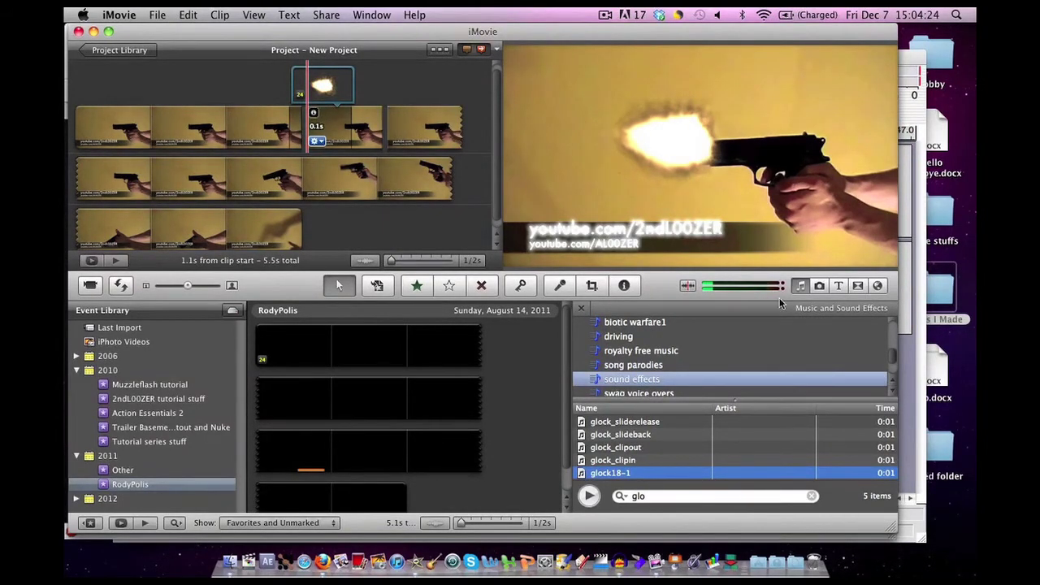
# Reopen the Music and Sound Effects list and select the sound effects collection for the glock sound.
pyautogui.click(802, 288)
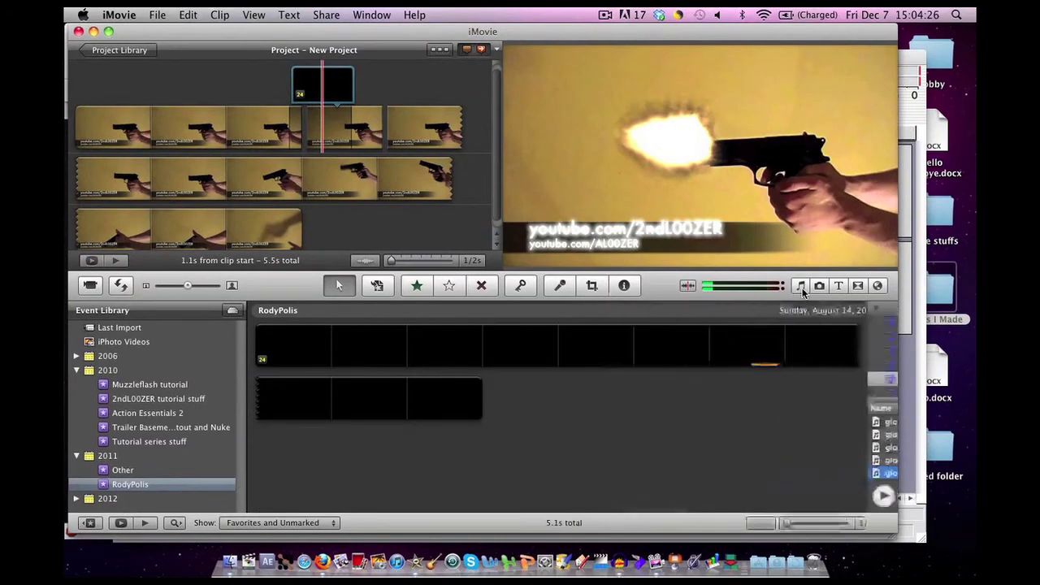
pyautogui.click(802, 288)
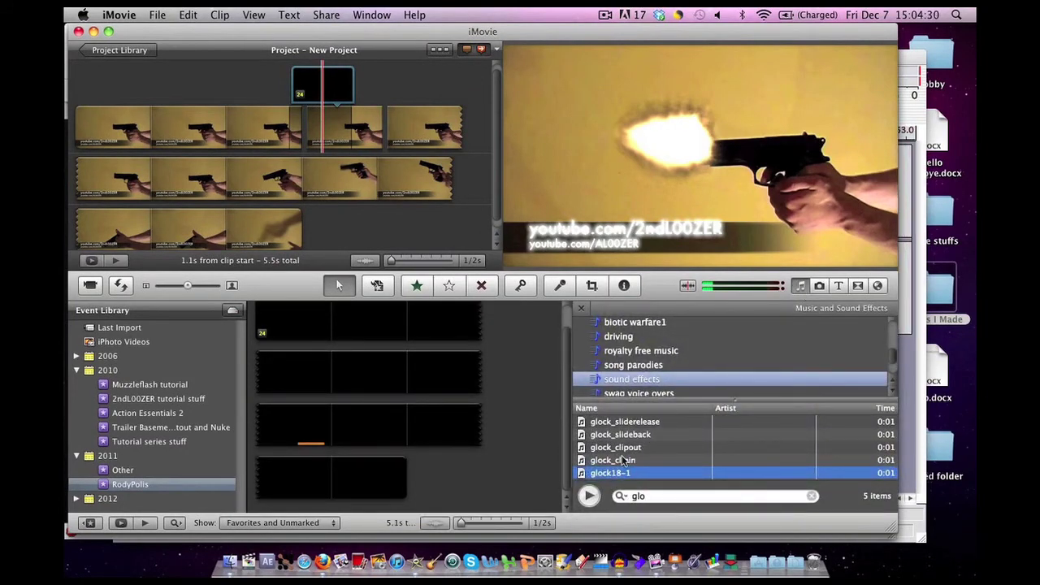
pyautogui.click(628, 379)
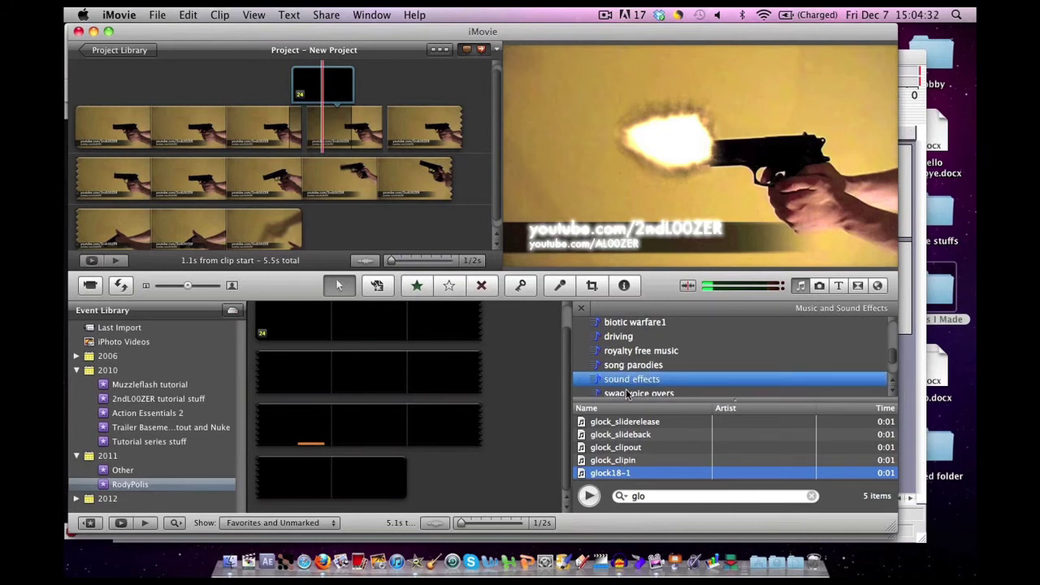